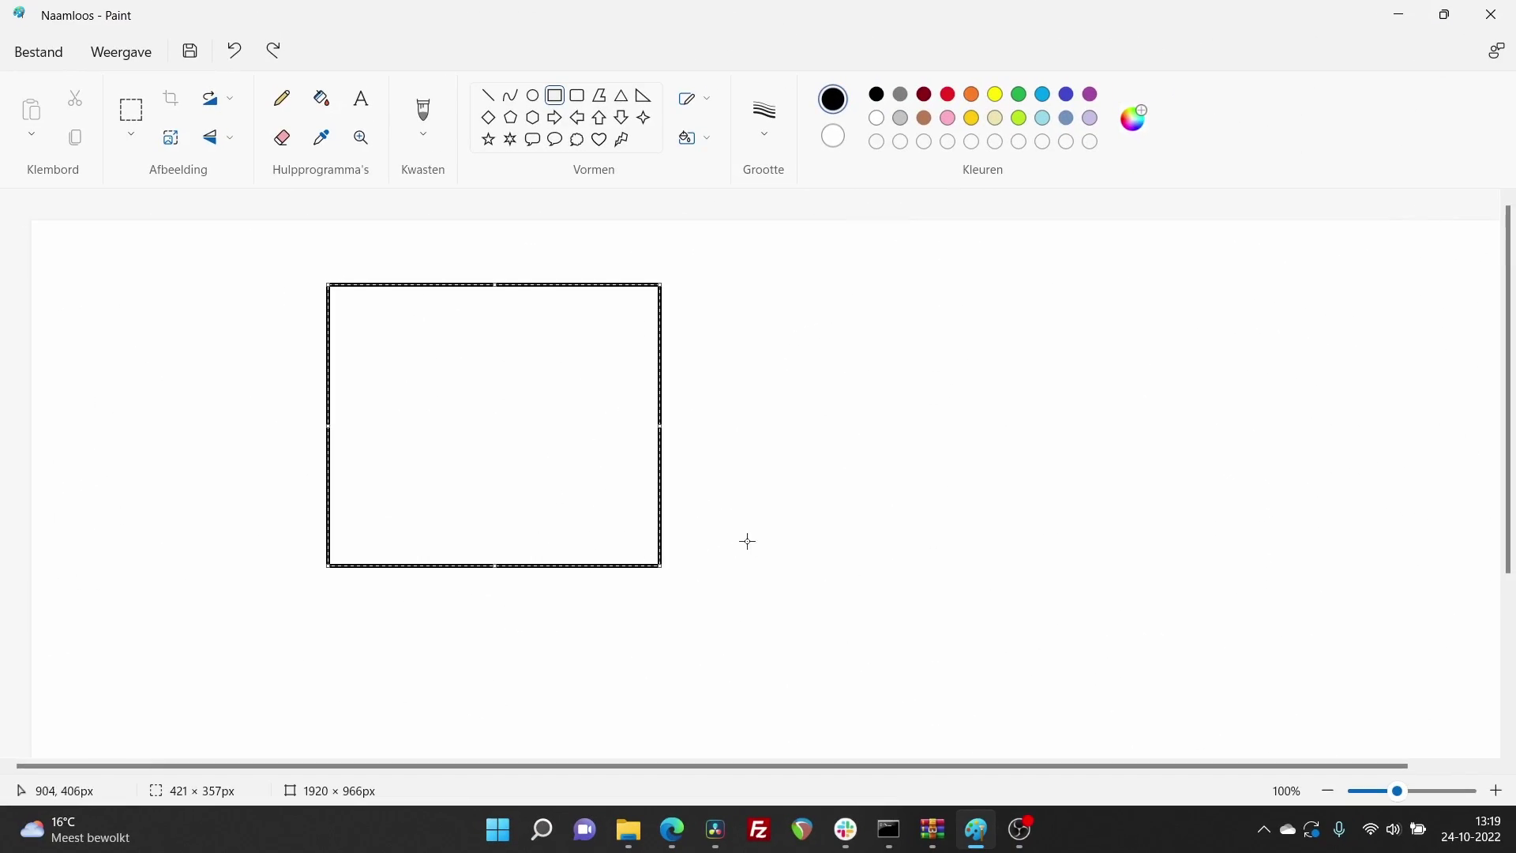
Step: Draw a second overlapping rectangle, a circle beside it and a freehand curve
mouse_move(760, 641)
left_mouse_down()
mouse_move(429, 487)
mouse_move(426, 426)
left_mouse_up()
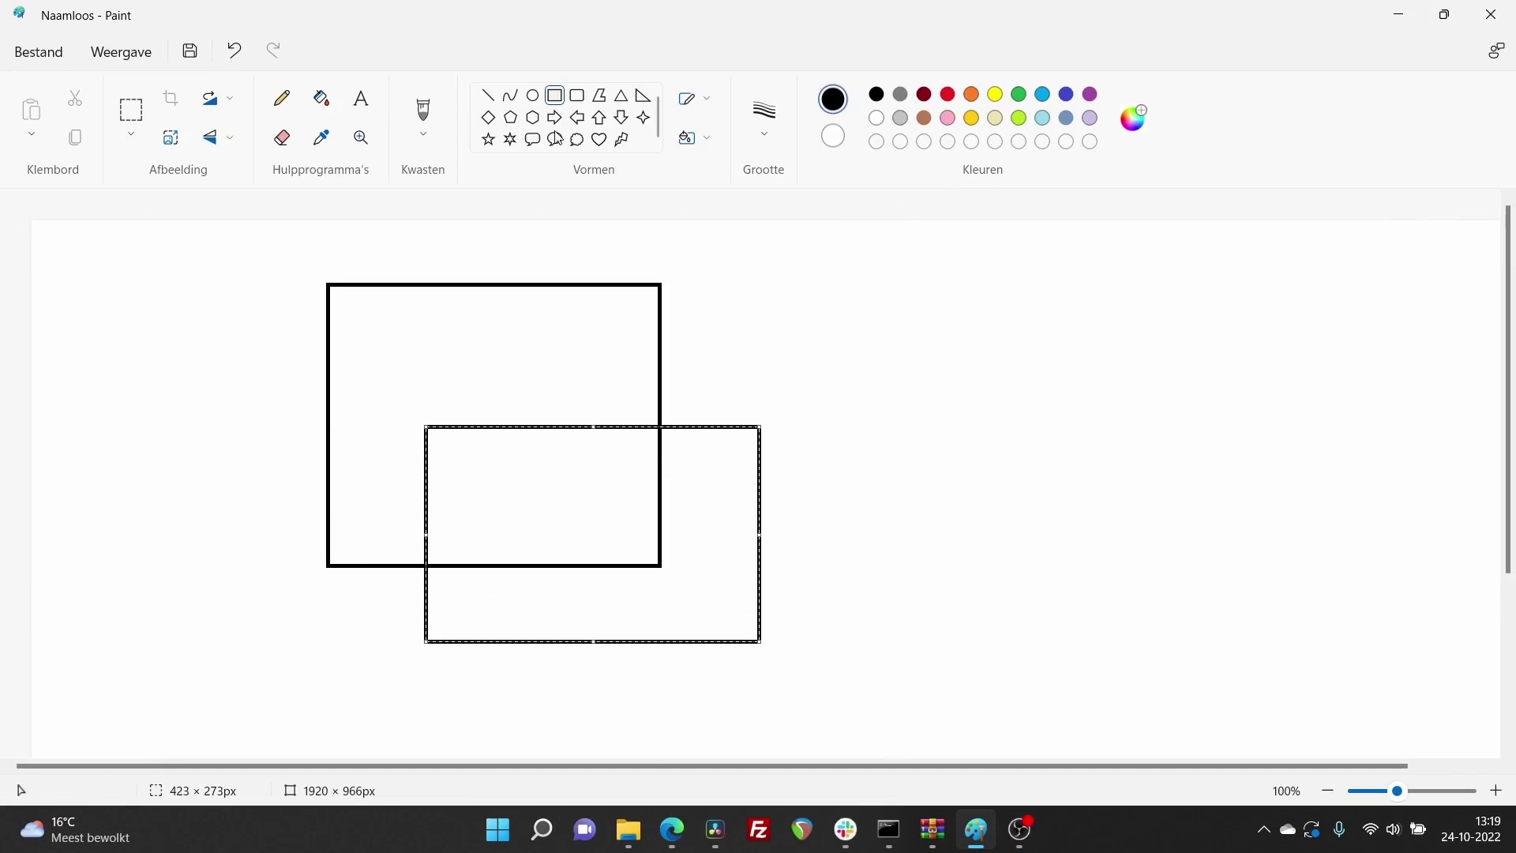
left_click(539, 102)
left_click_drag(896, 291, 649, 557)
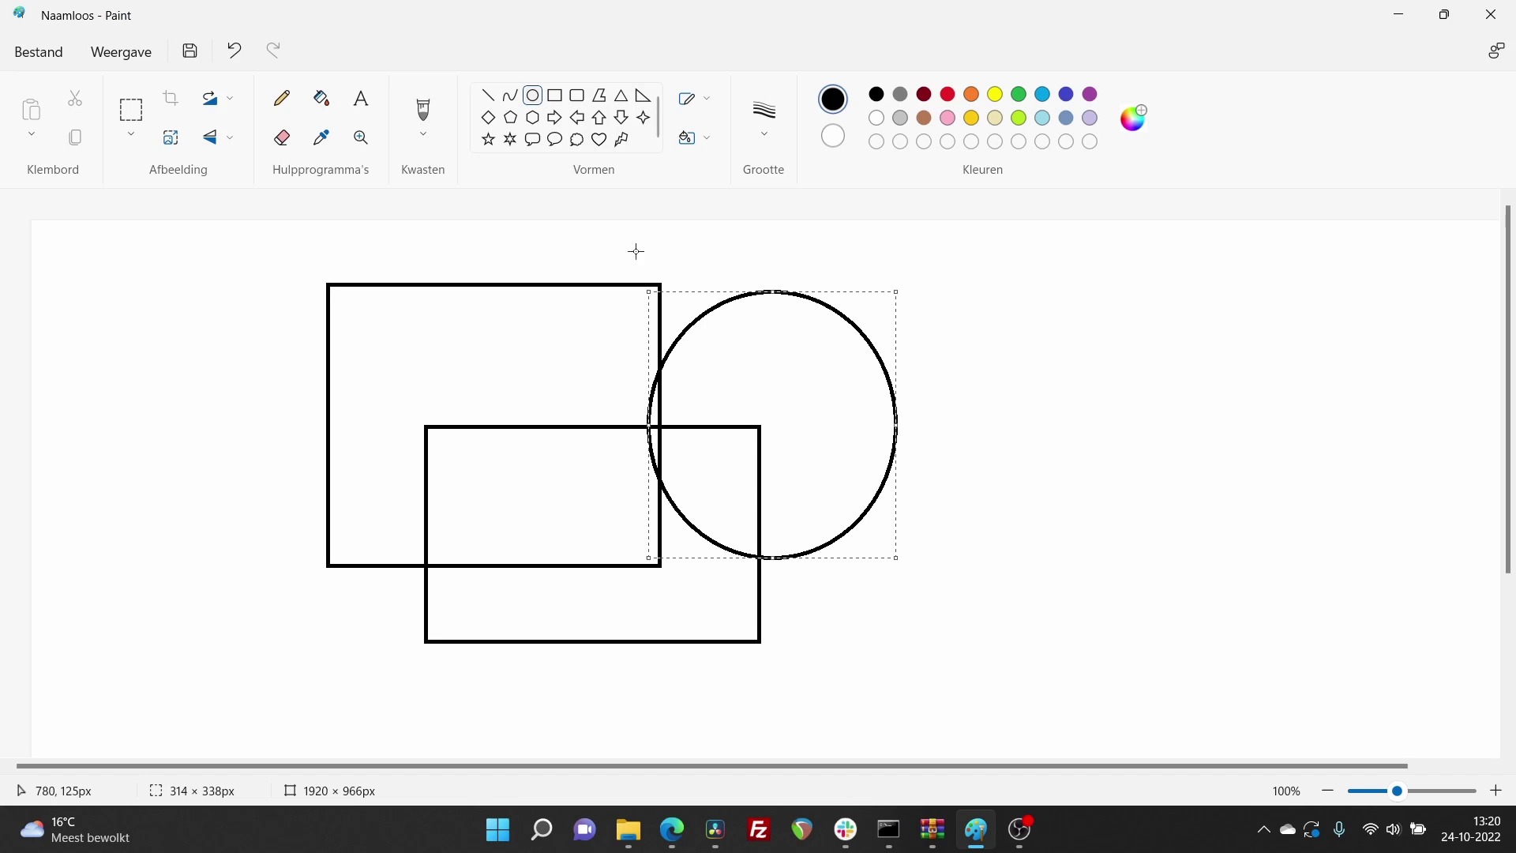
left_click(282, 98)
mouse_move(819, 387)
left_mouse_down()
mouse_move(930, 303)
mouse_move(891, 363)
left_mouse_up()
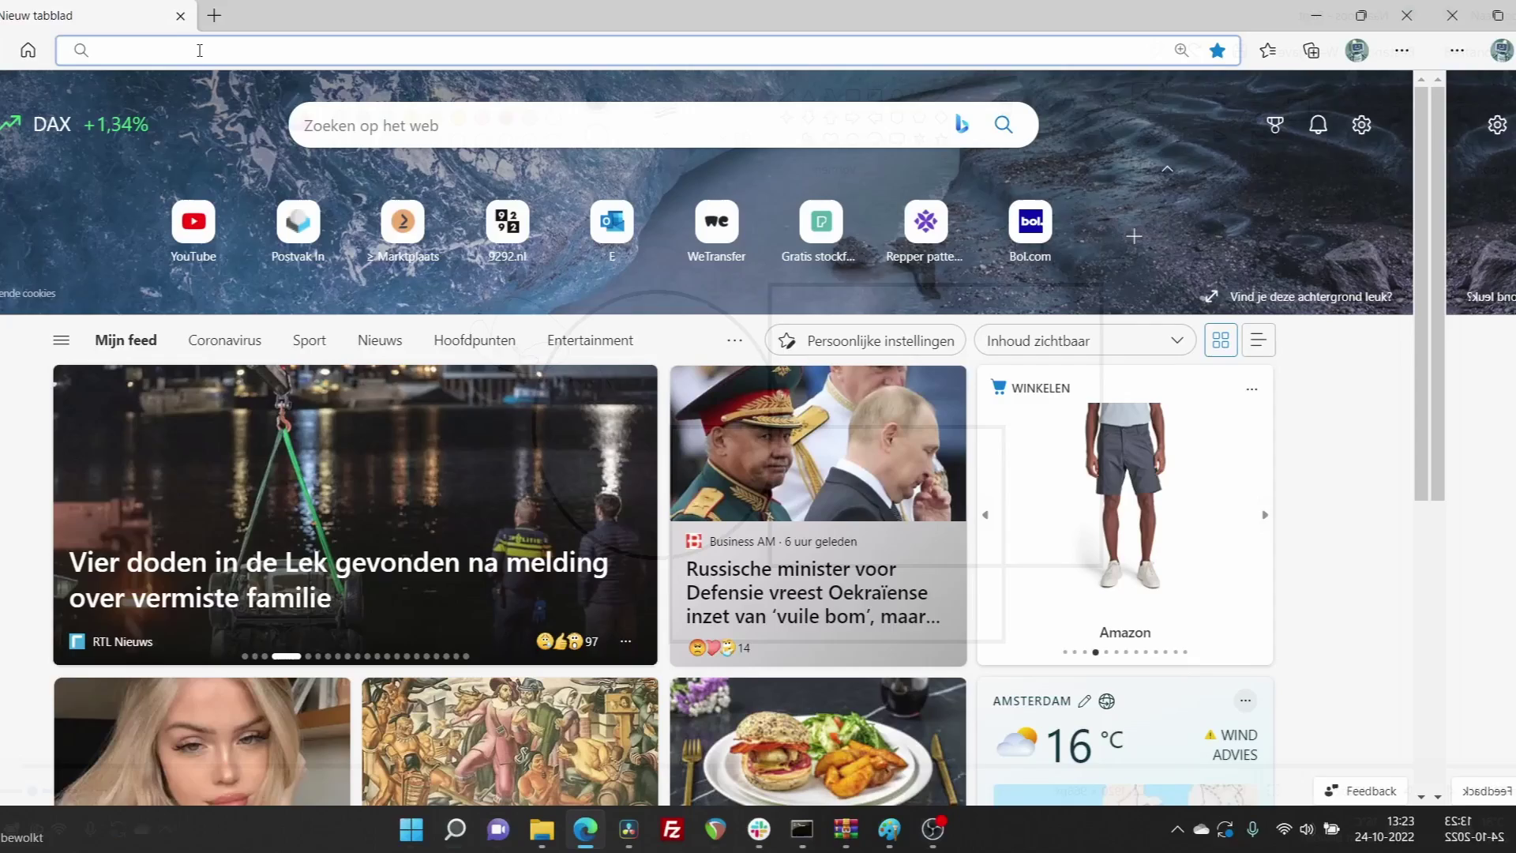
Step: Go to pixabay.com and search for 'line drawing' images
left_click(286, 51)
type("pixabay.com")
key("Return")
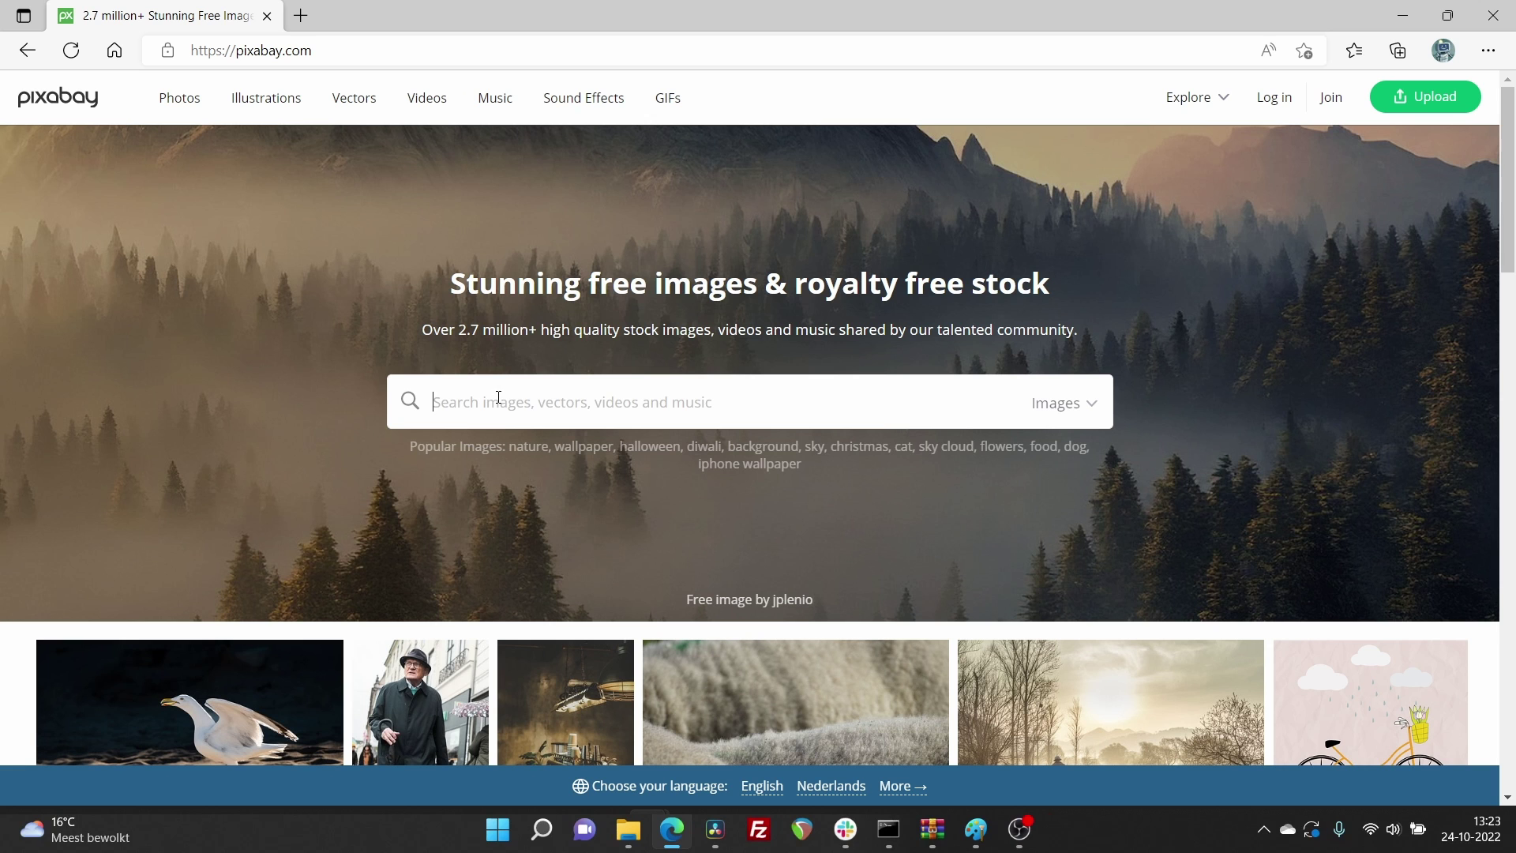
type("line drawing")
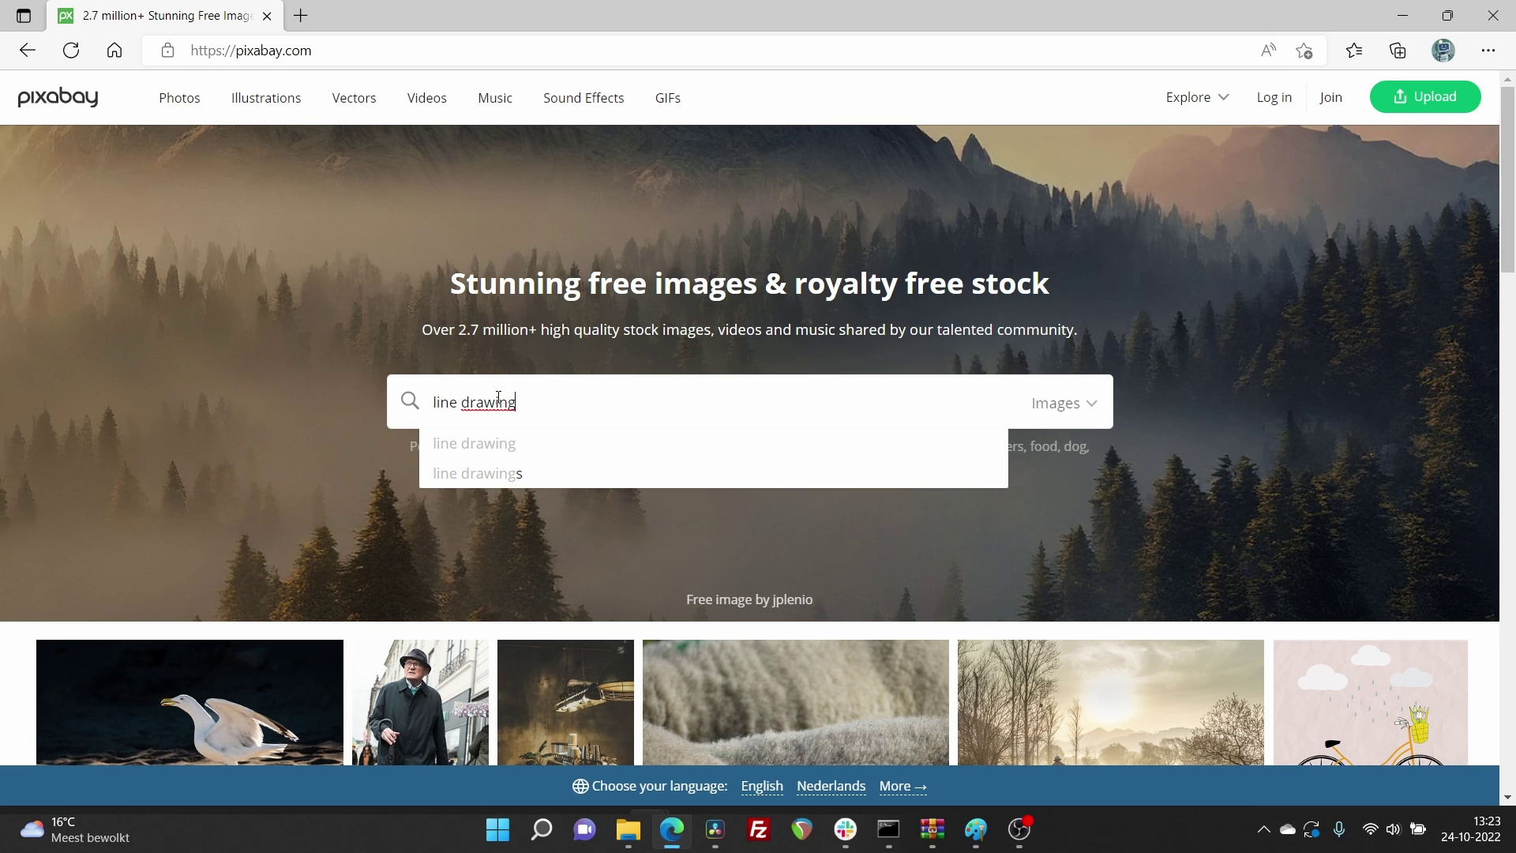
key("Return")
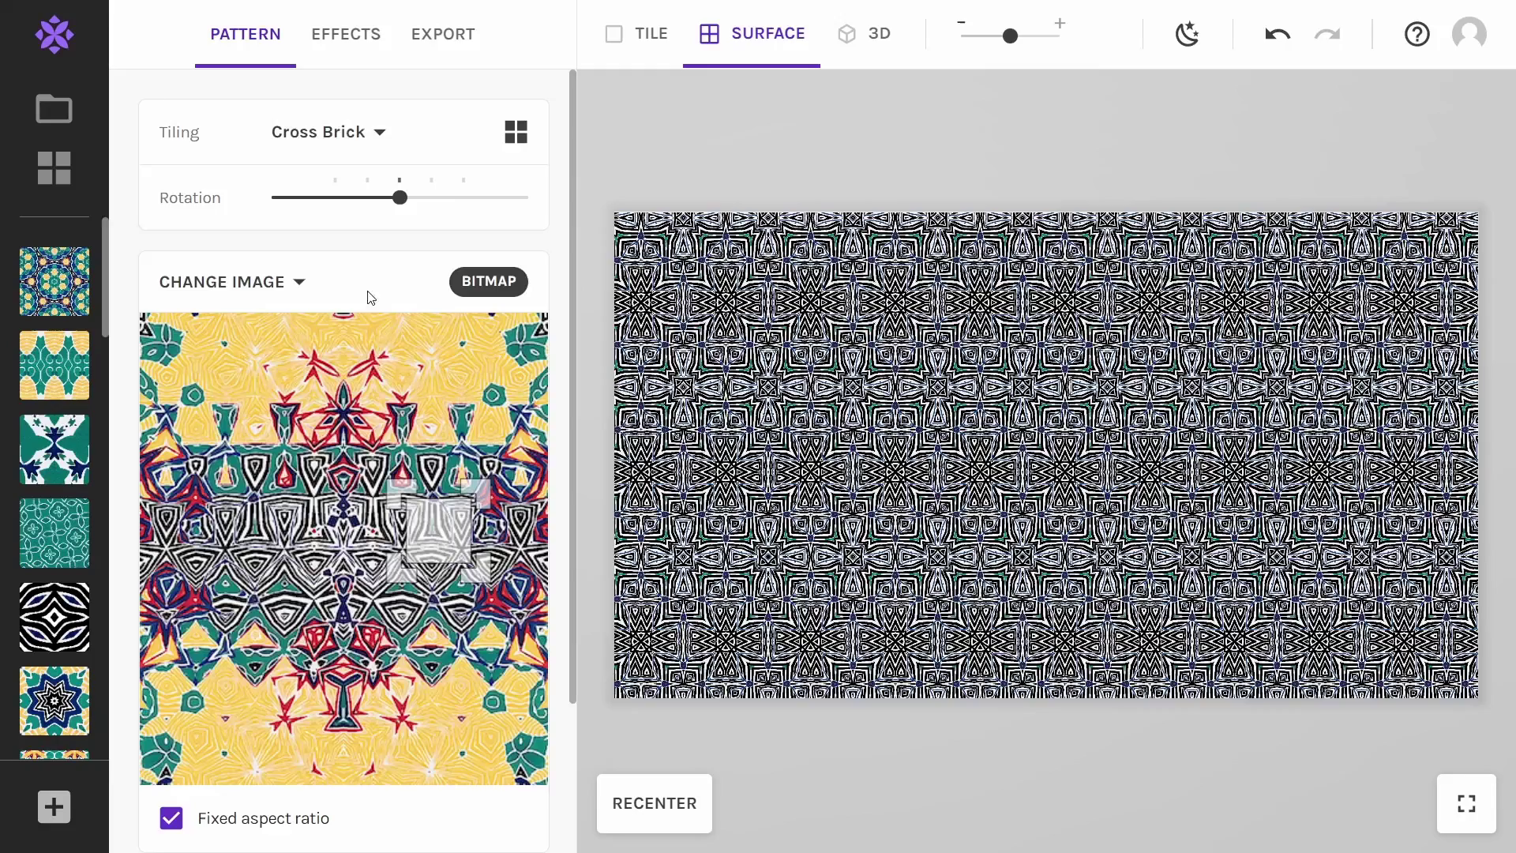
Step: Replace the pattern's source image with the uploaded shapes drawing
left_click(268, 283)
left_click(225, 197)
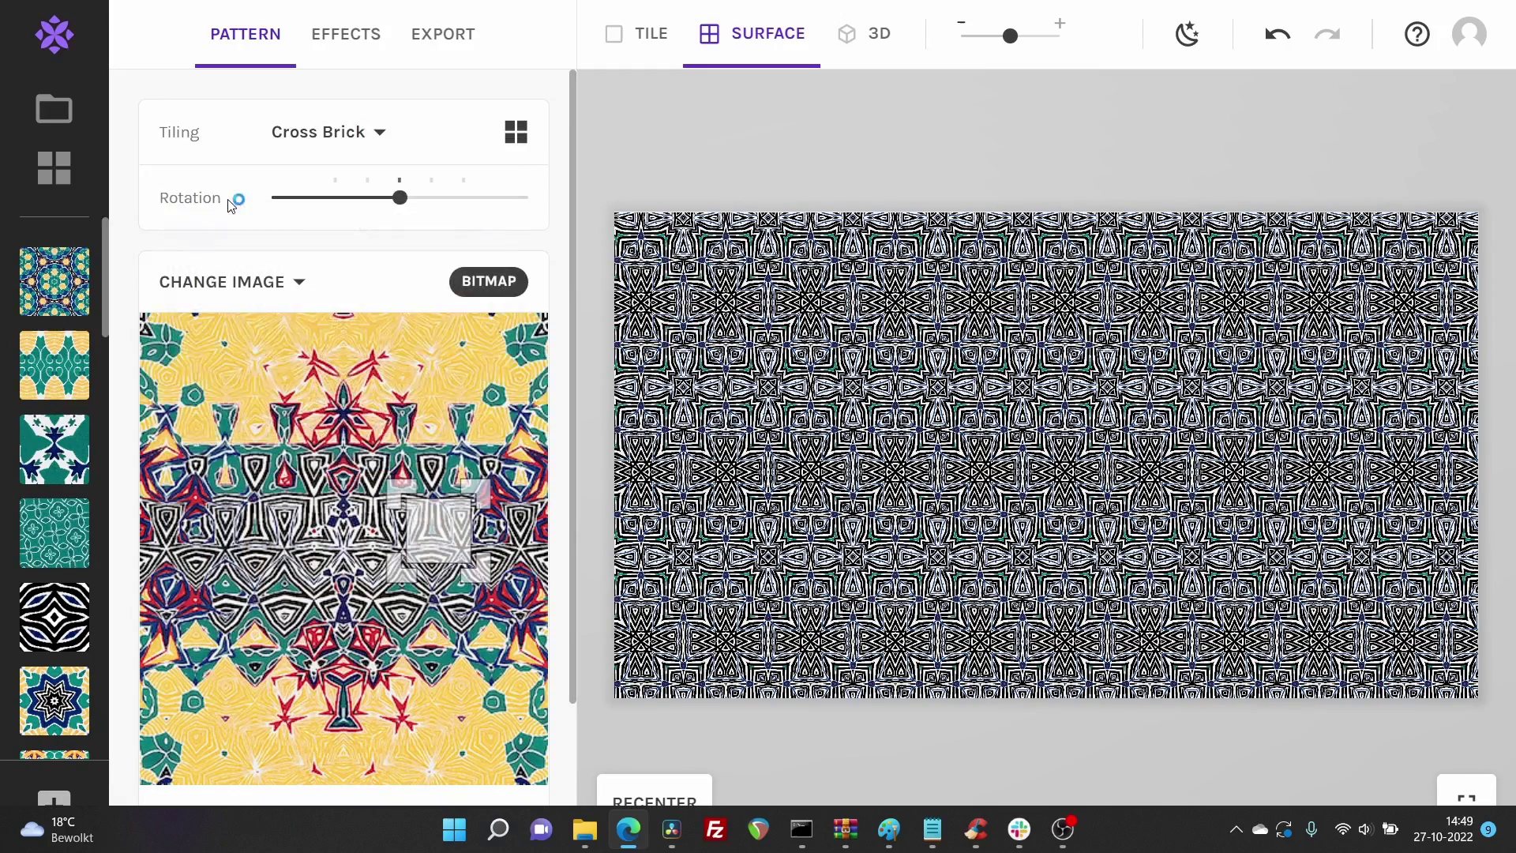
scroll(741, 193, "down", 5)
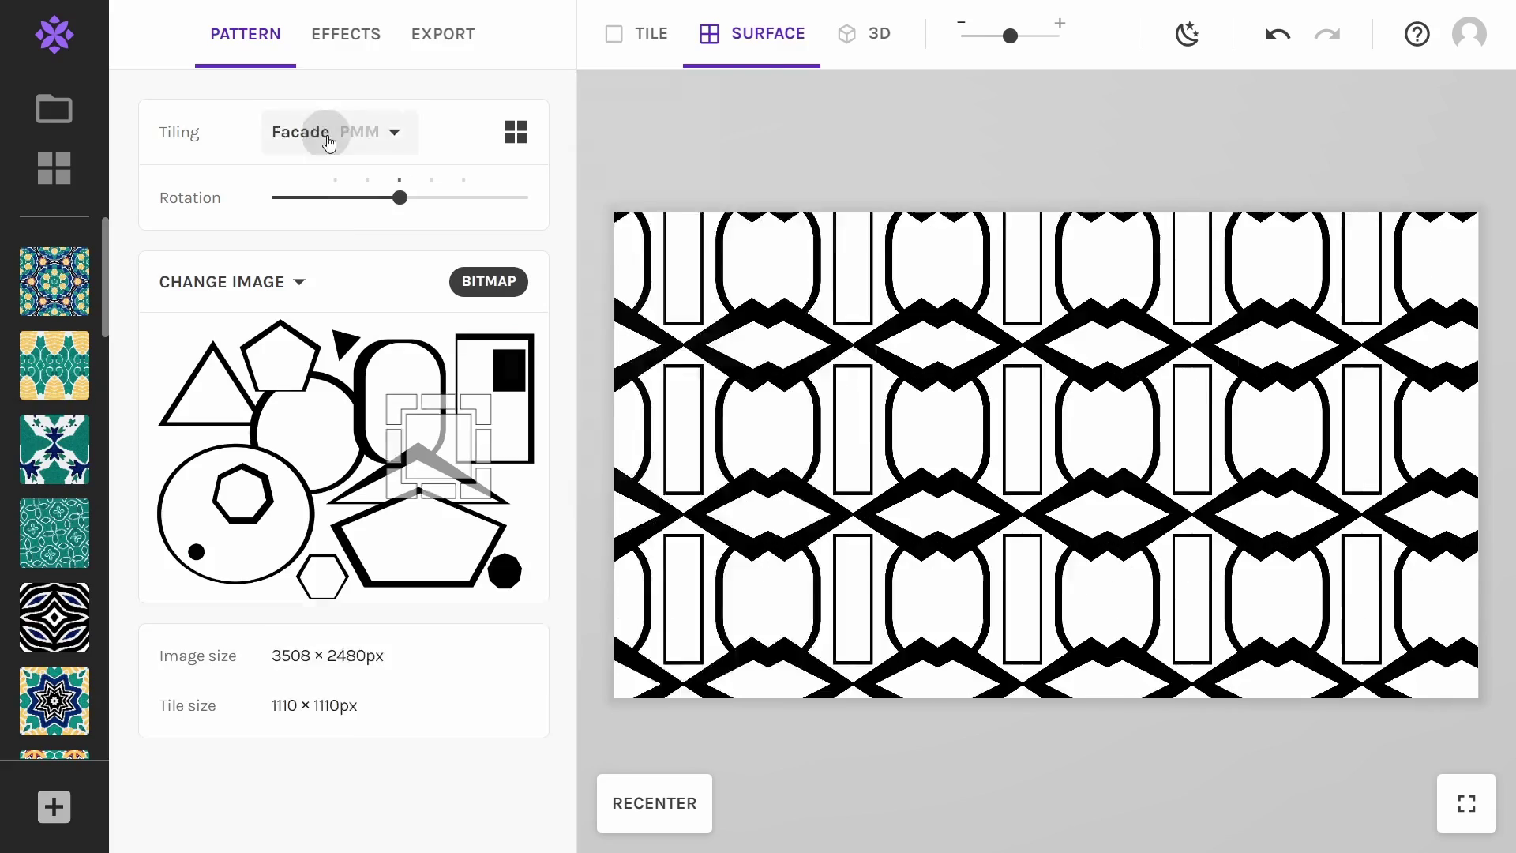
Step: Apply Honeycomb tiling, enlarge the tile size and rotate the pattern
left_click(327, 133)
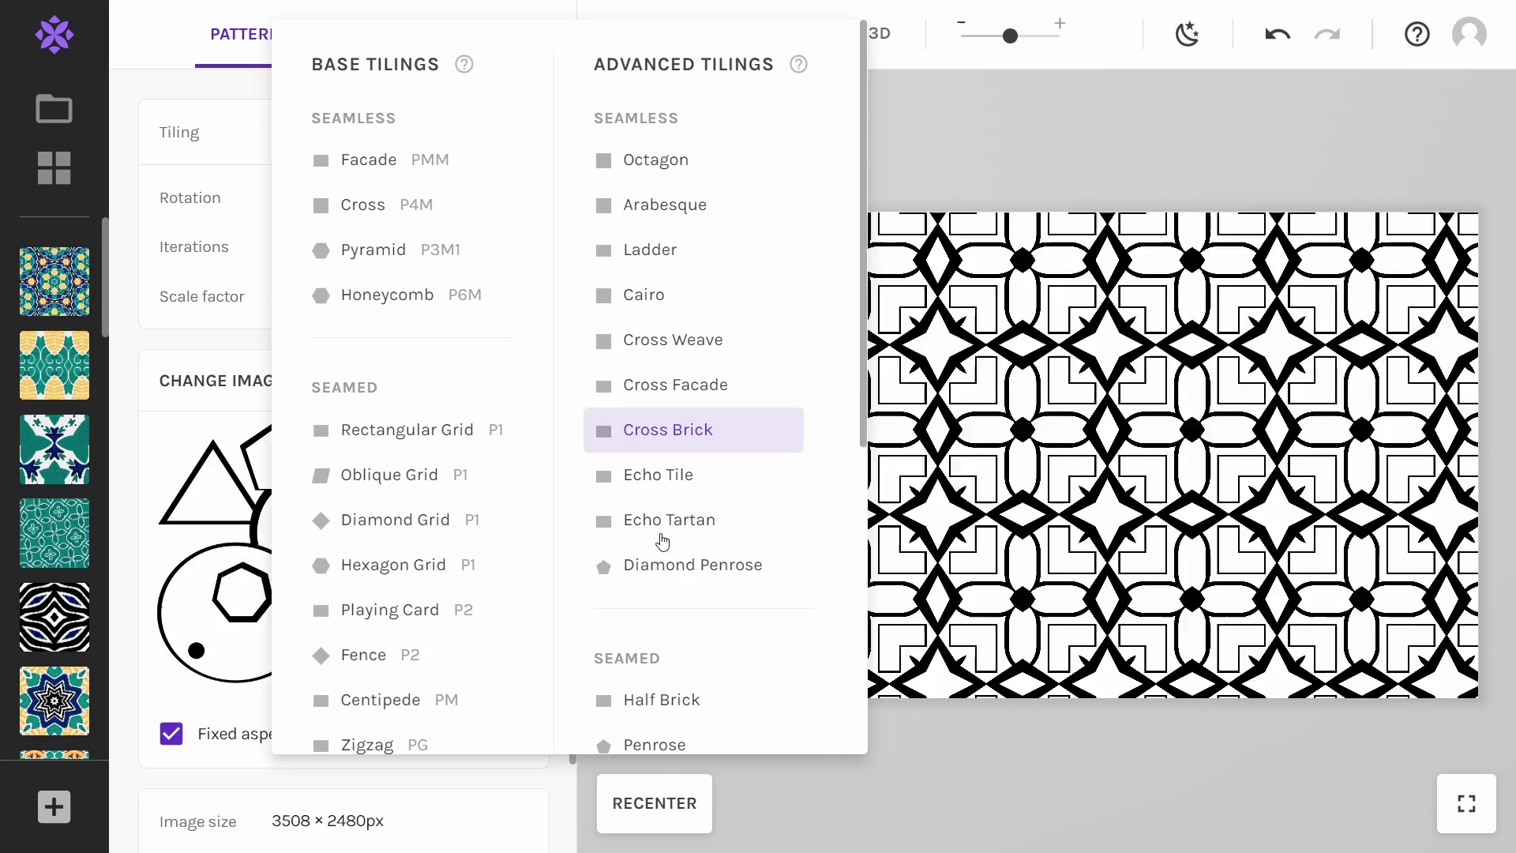
left_click(463, 303)
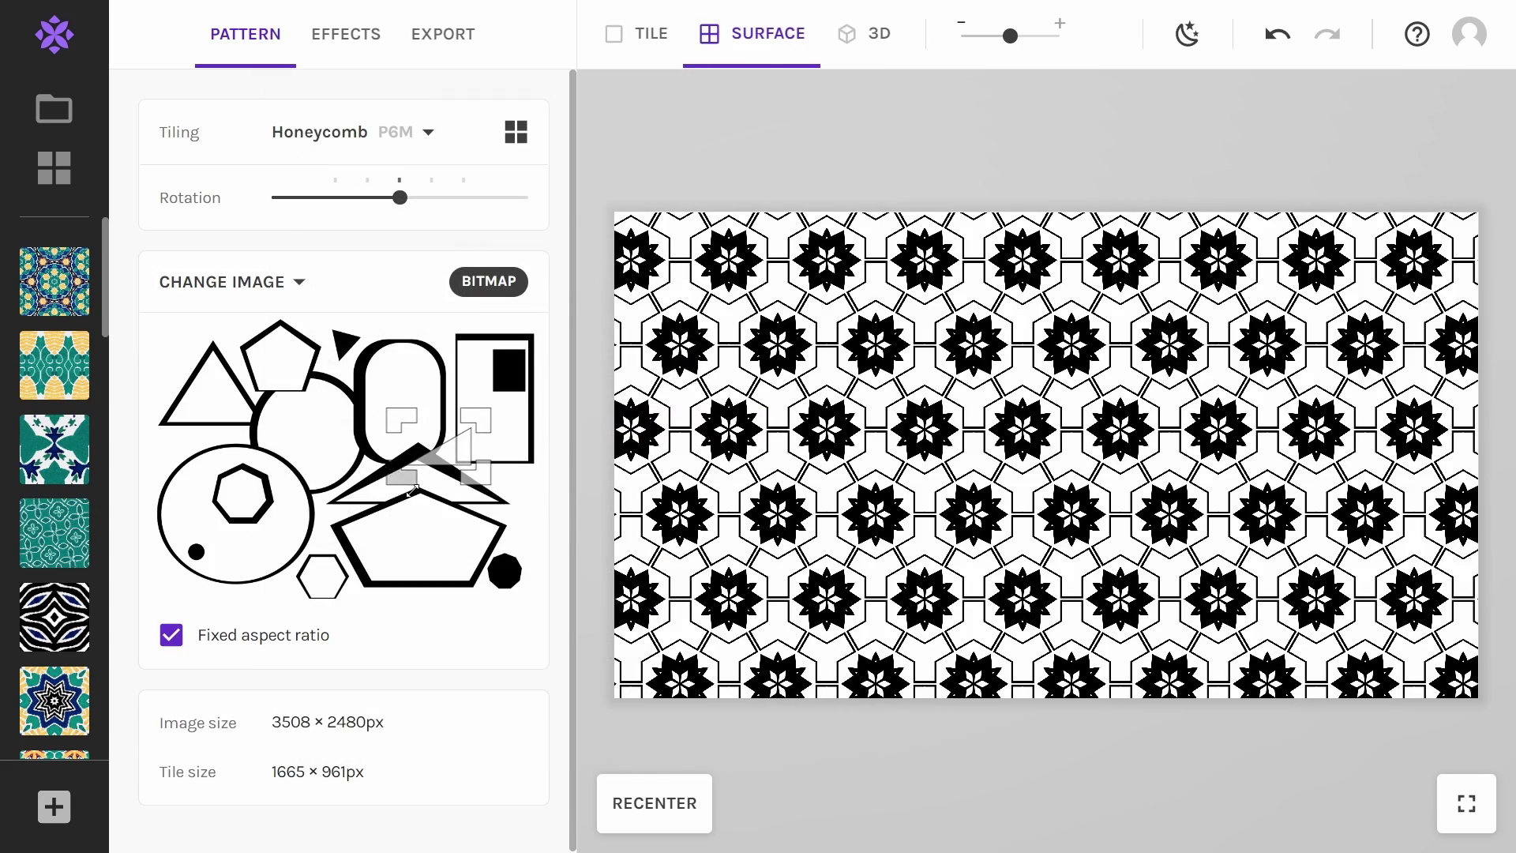
left_click_drag(403, 476, 389, 486)
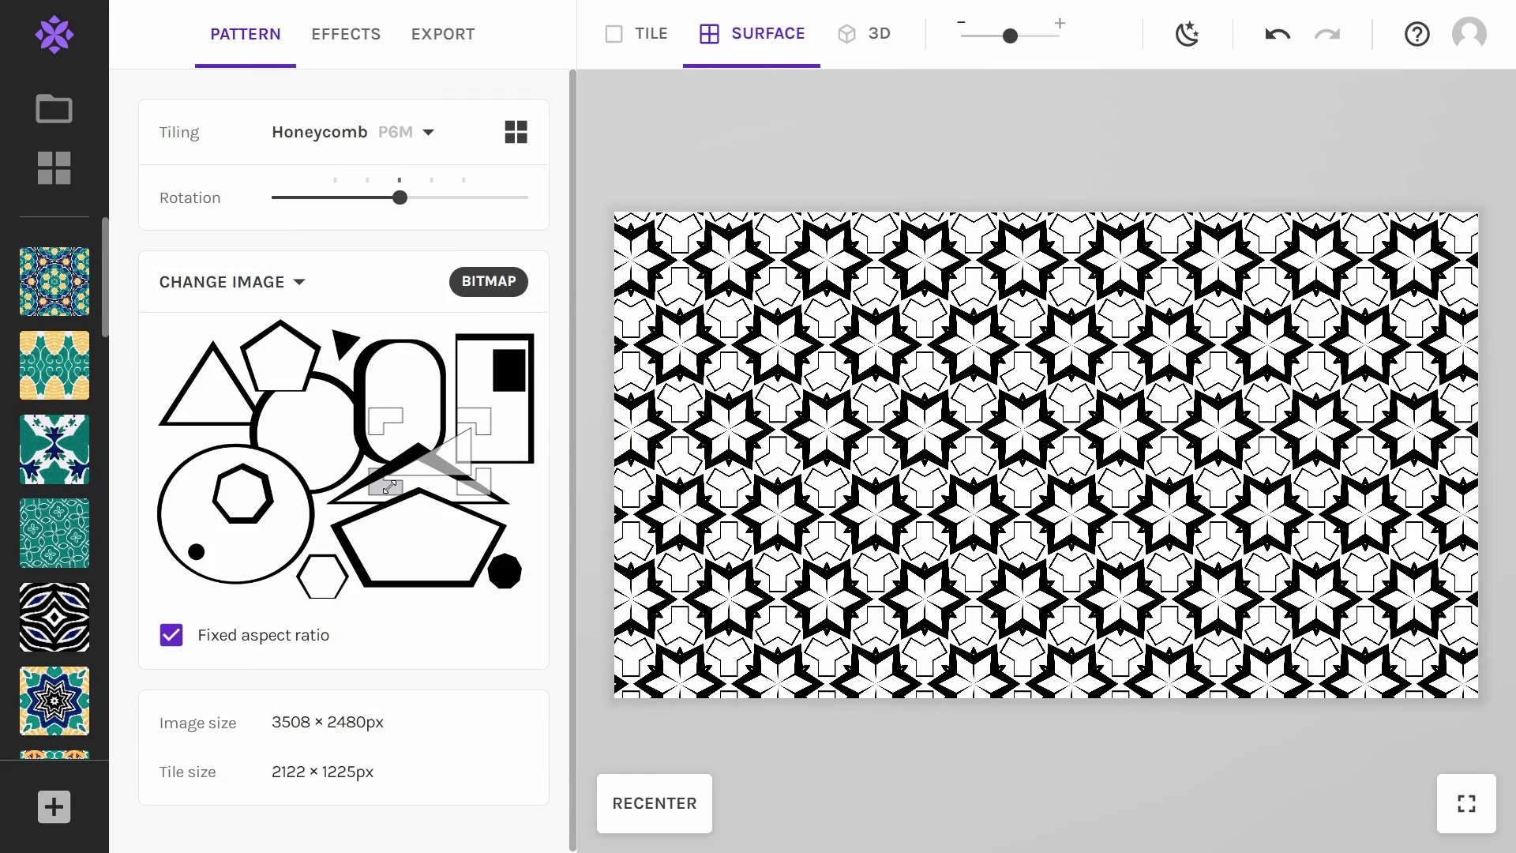
left_click_drag(1010, 37, 1031, 49)
left_click_drag(399, 197, 462, 199)
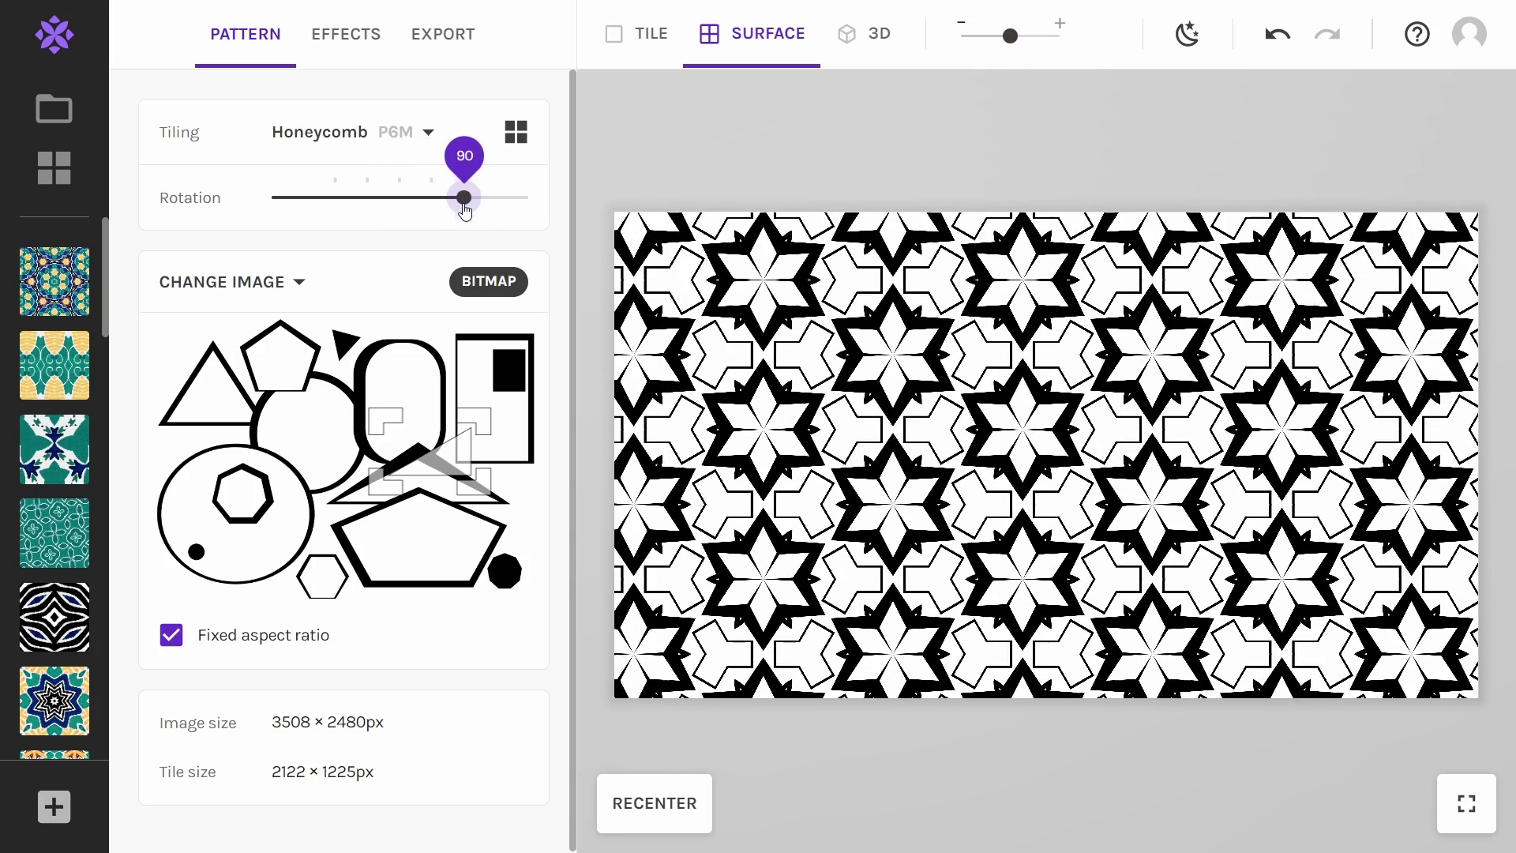
Step: Turn on the Metamorphosis effect and distort the pattern horizontally
left_click(347, 48)
left_click(164, 483)
left_click_drag(333, 612, 426, 622)
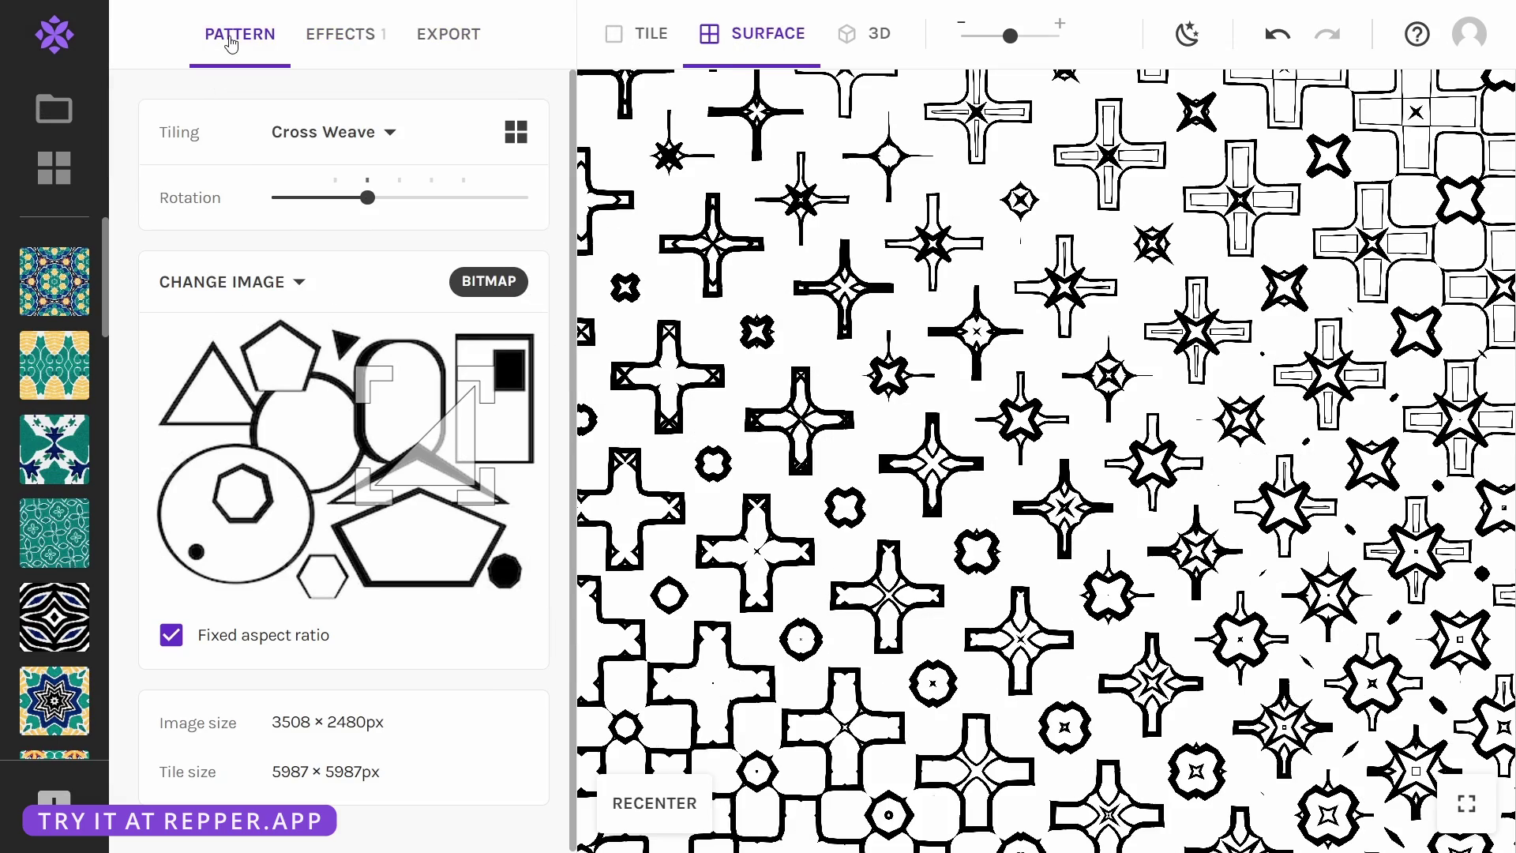
Step: Switch to export settings with a Custom output size and zoom the preview out
left_click(472, 34)
left_click(273, 275)
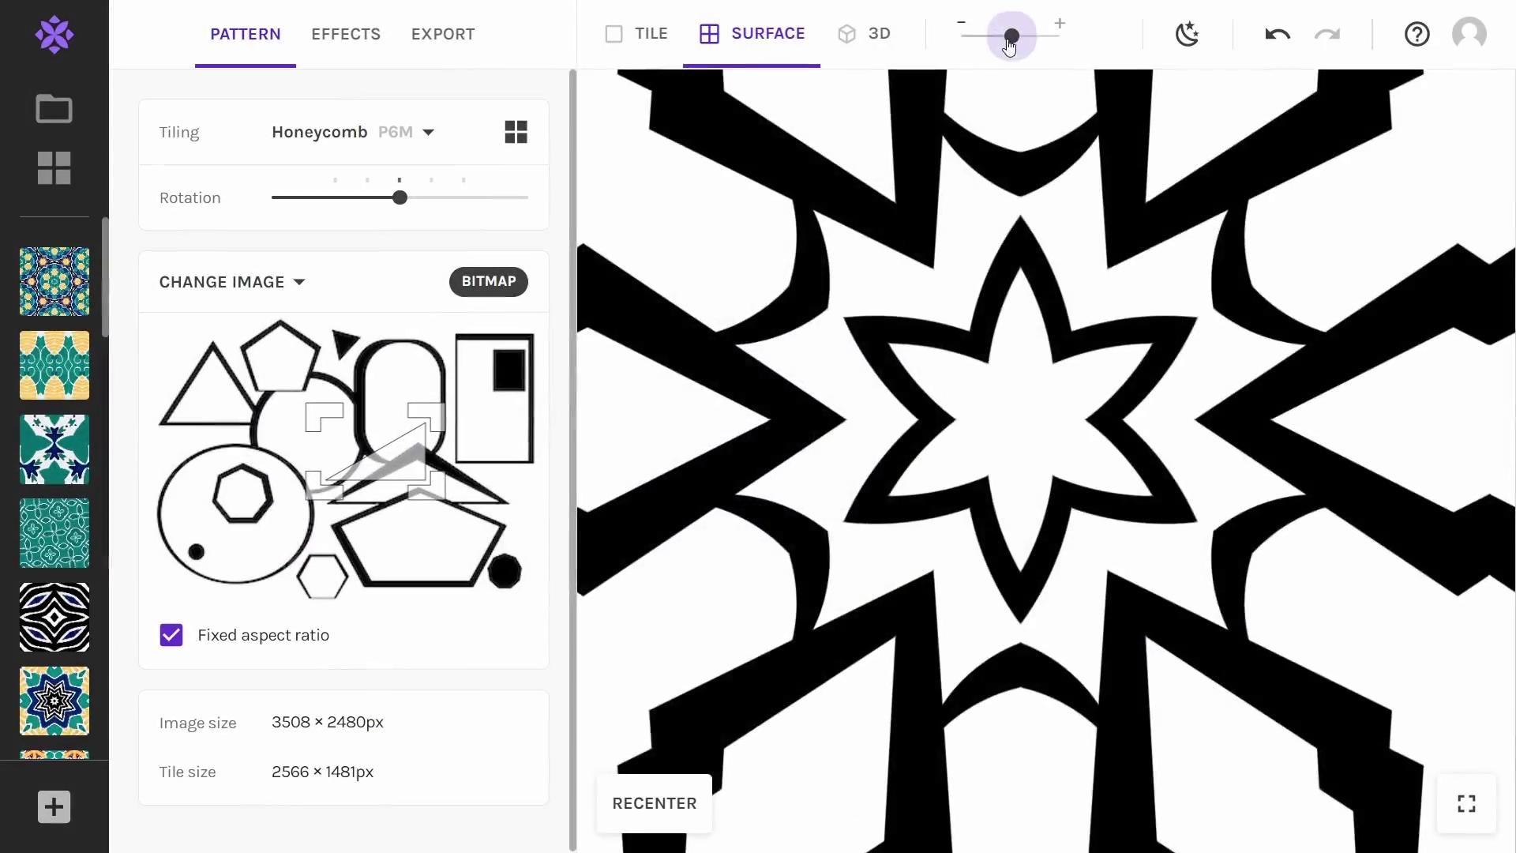
left_click_drag(1010, 36, 823, 44)
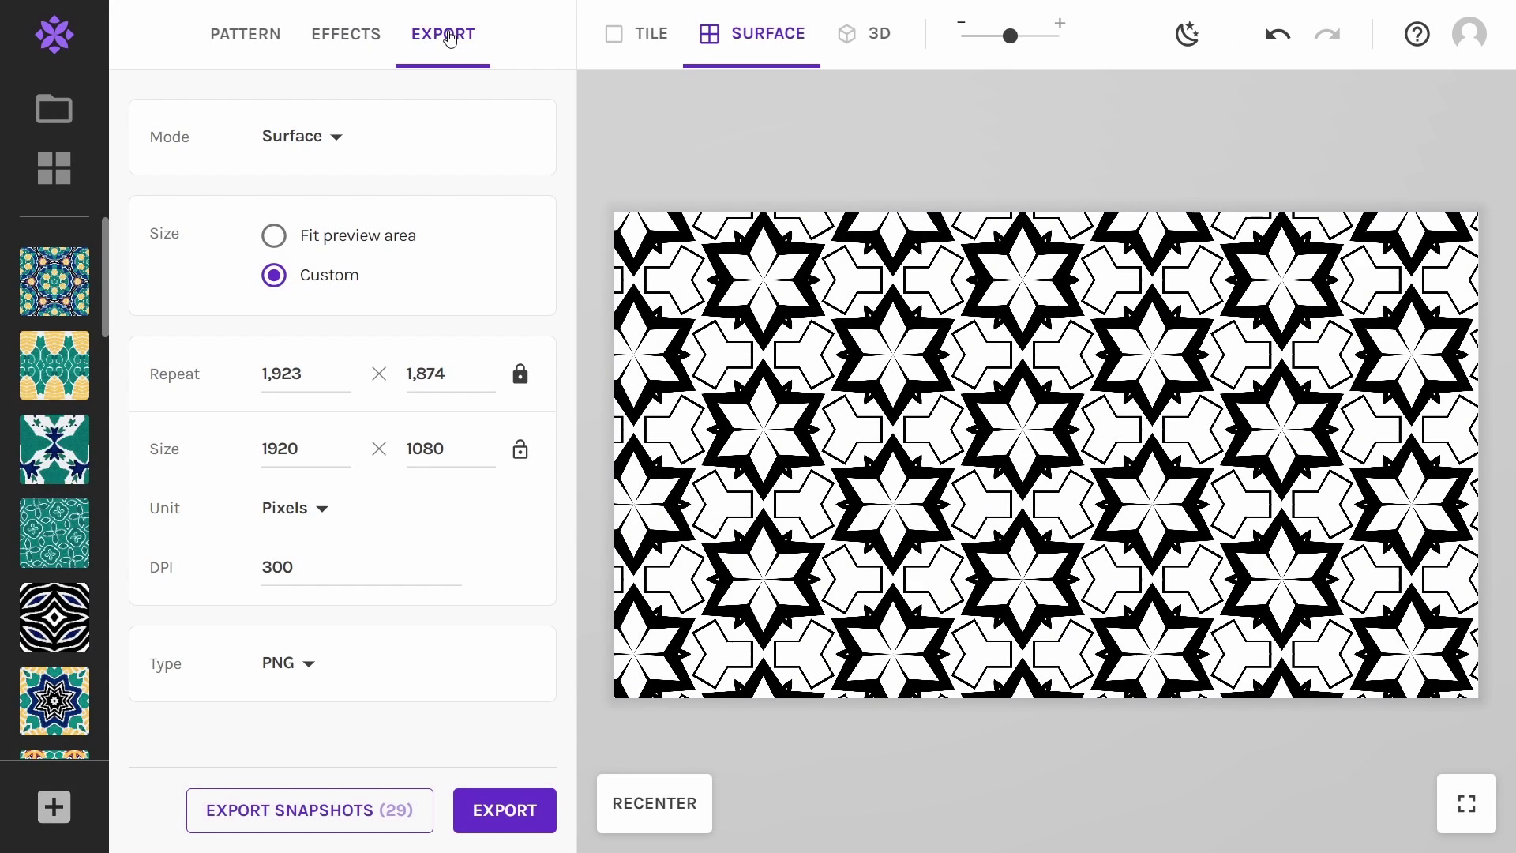
Step: Export the pattern at 297 × 210 millimetres and 300 DPI
left_click(293, 509)
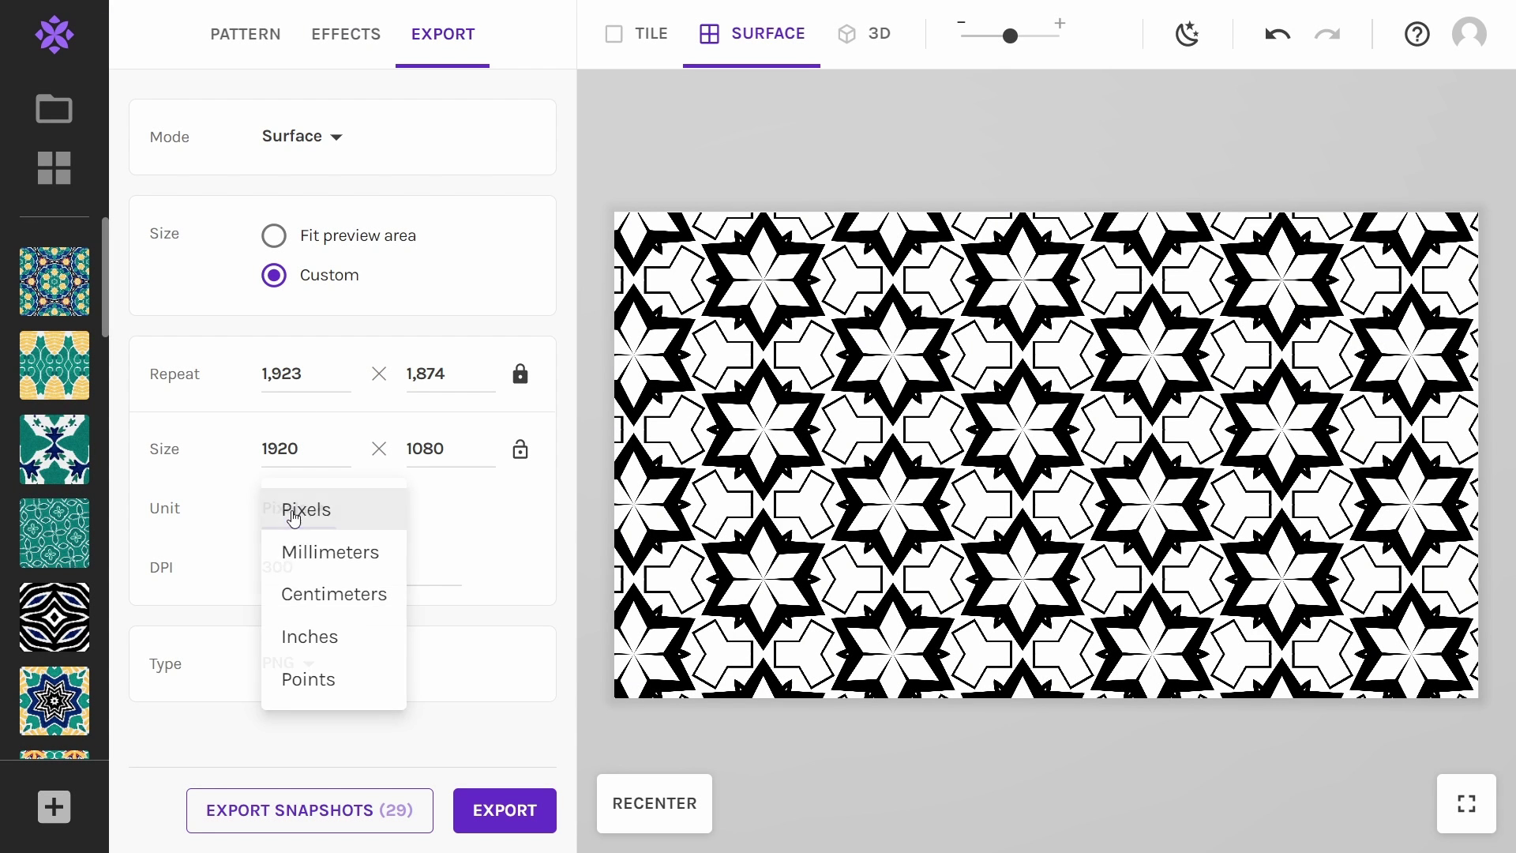
left_click(299, 550)
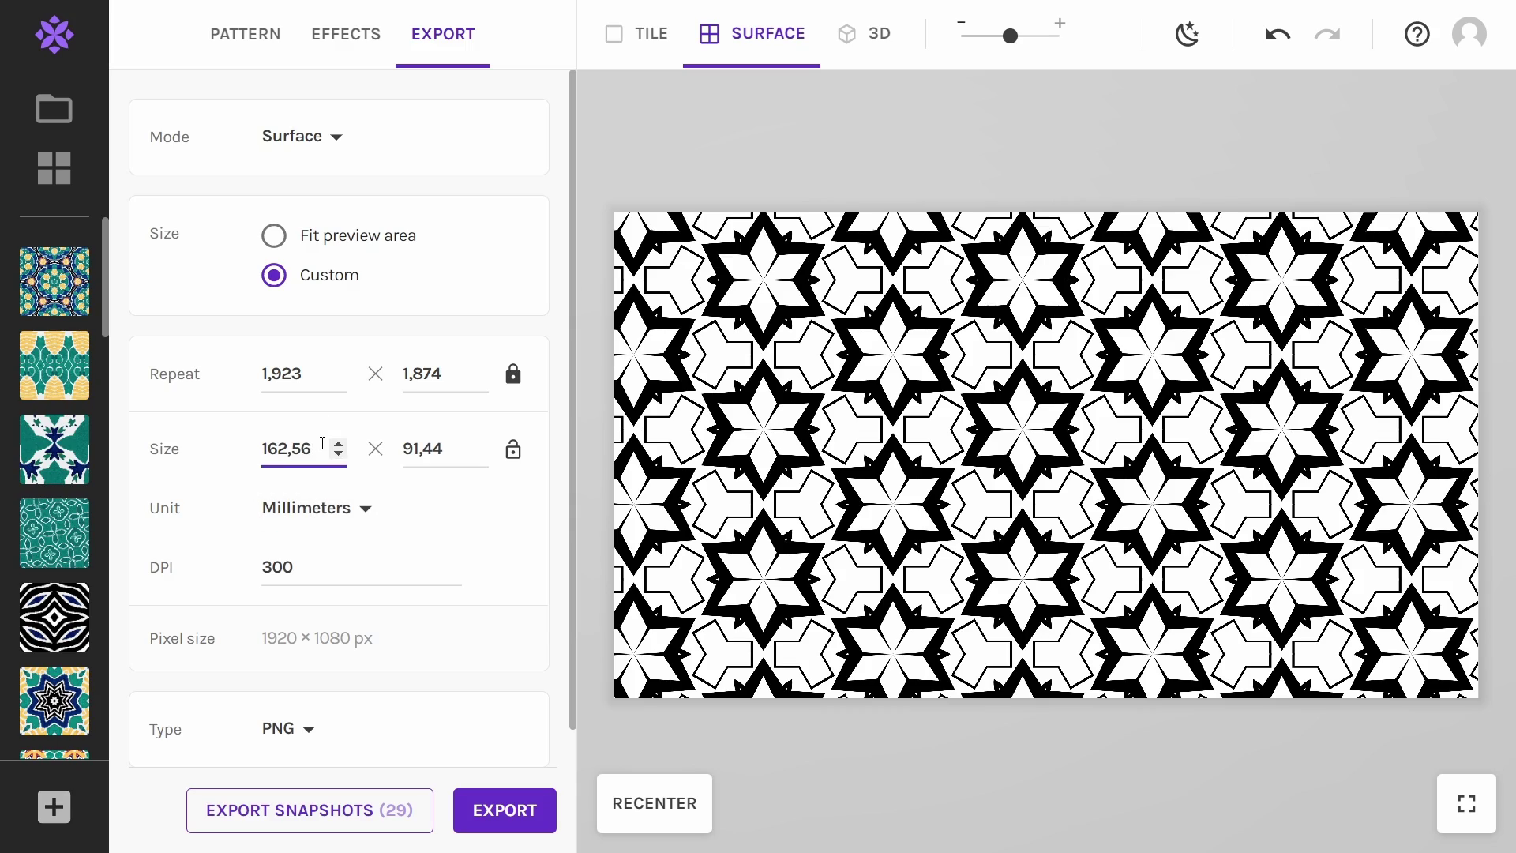
type("297")
key("Tab")
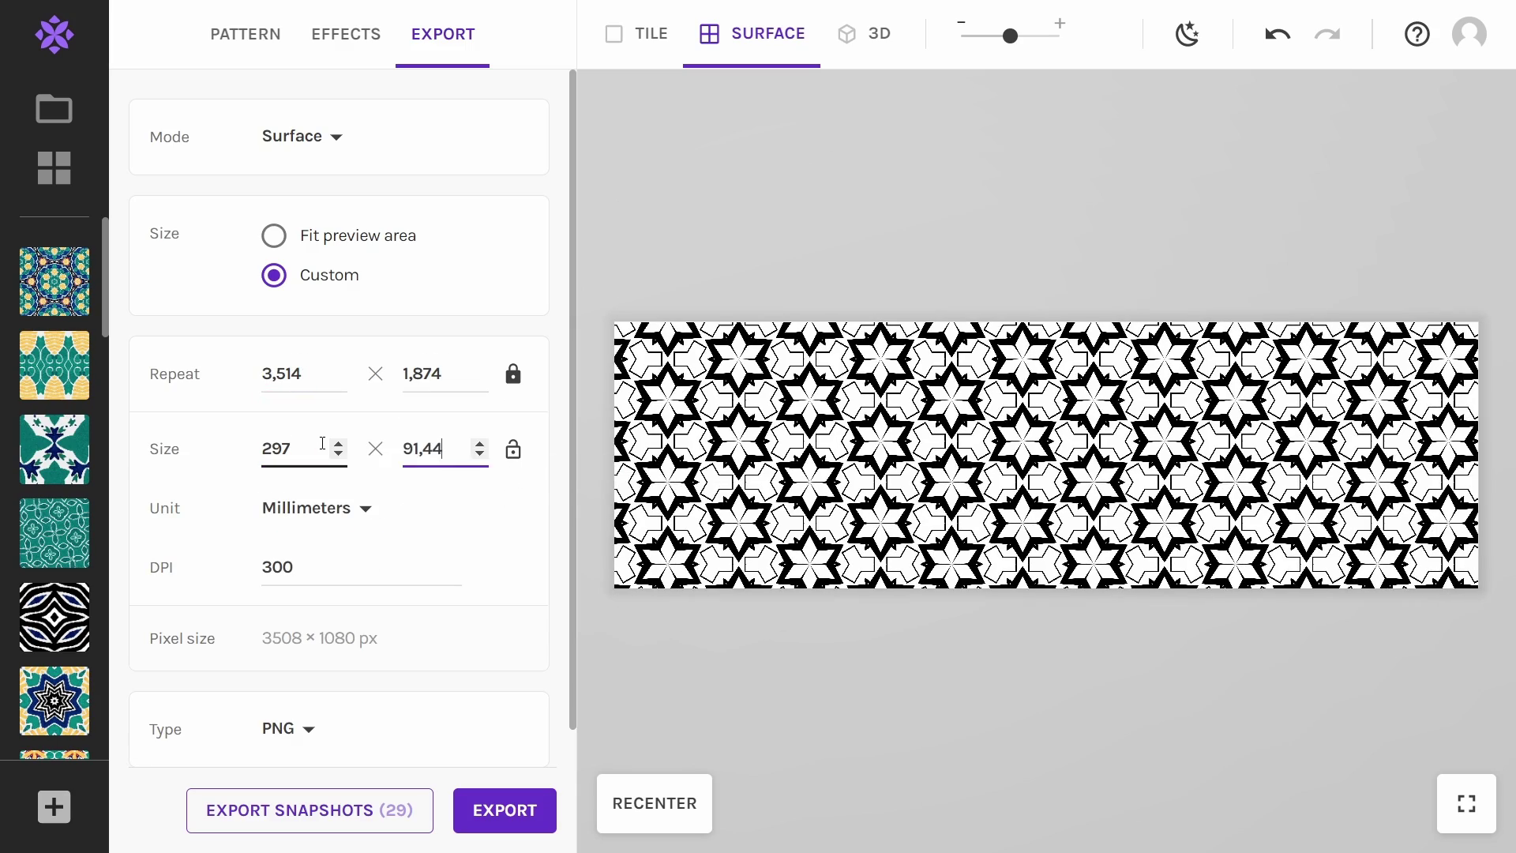
type("210")
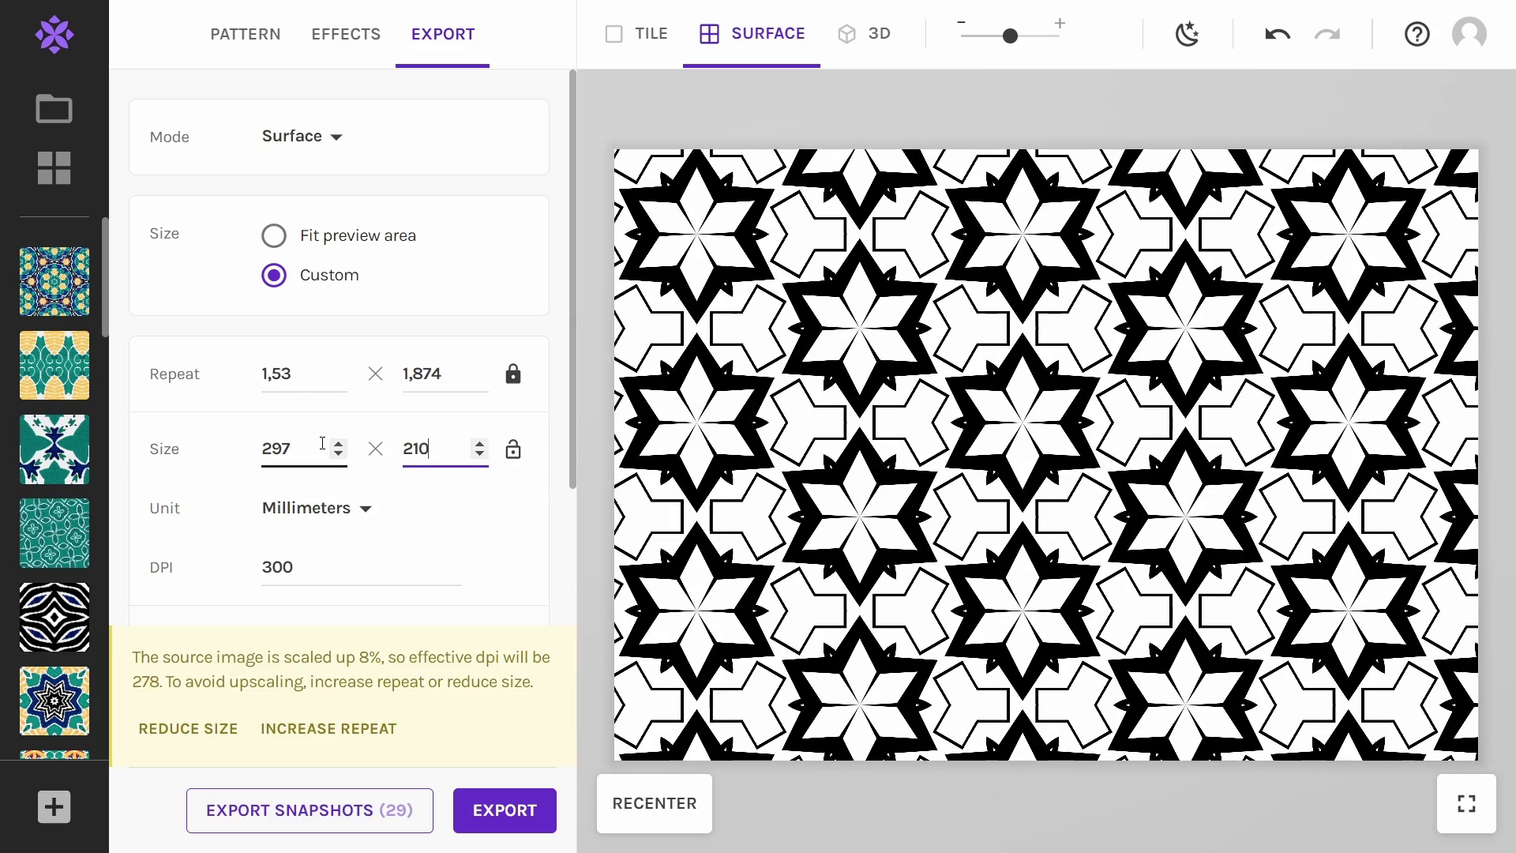
key("BackSpace")
key("BackSpace")
type("00")
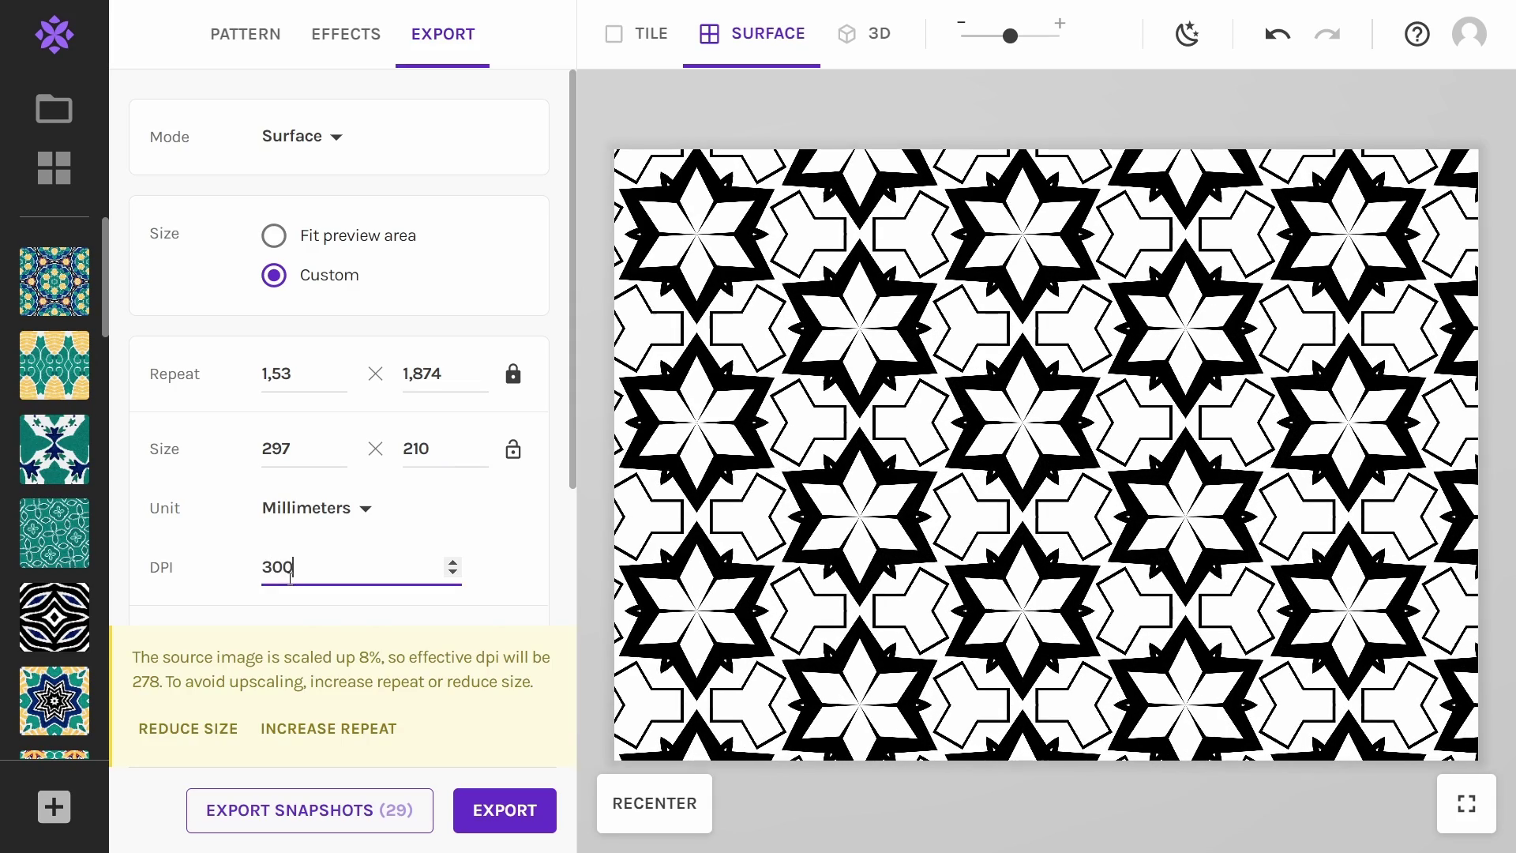
left_click(506, 810)
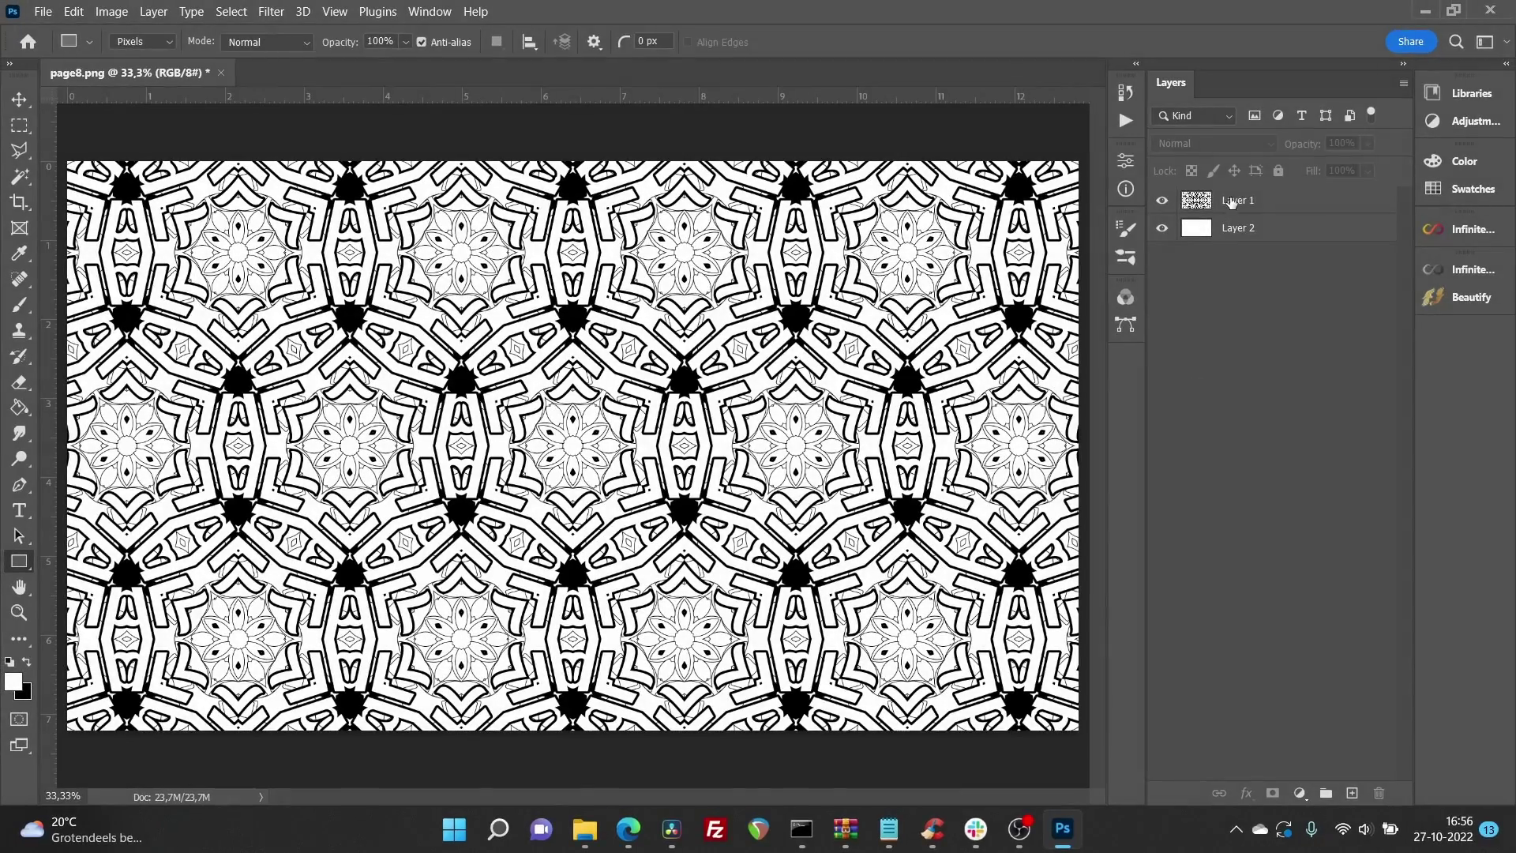
Step: Shrink the pattern layer to about 91% within the white page
left_click(1232, 201)
key("ctrl+t")
left_click_drag(1078, 162, 1013, 284)
key("Return")
key("u")
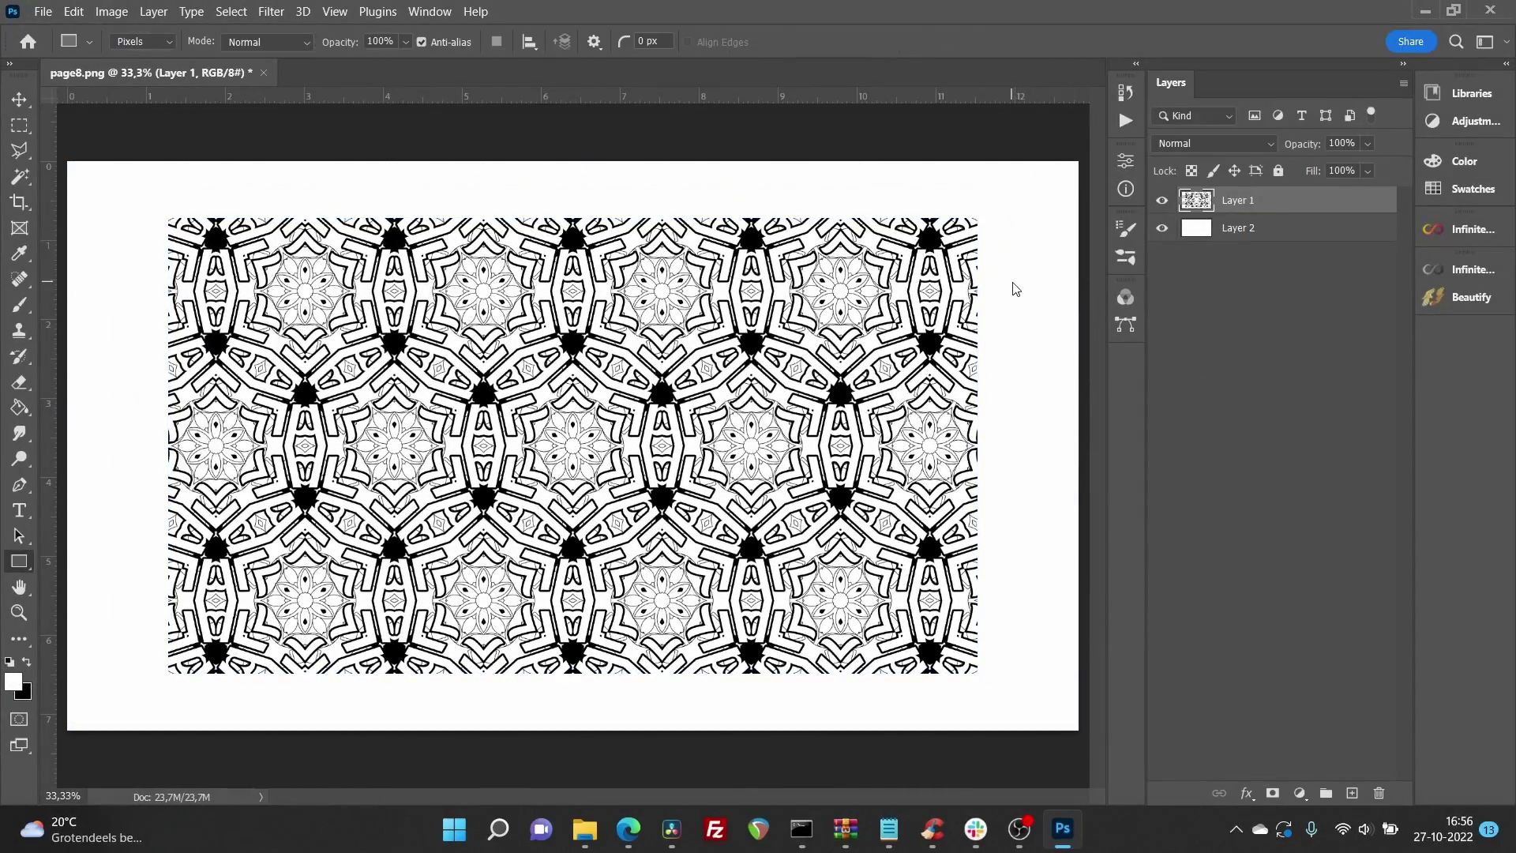
Step: Give the pattern layer a thick black inside stroke of 29 px
right_click(1246, 210)
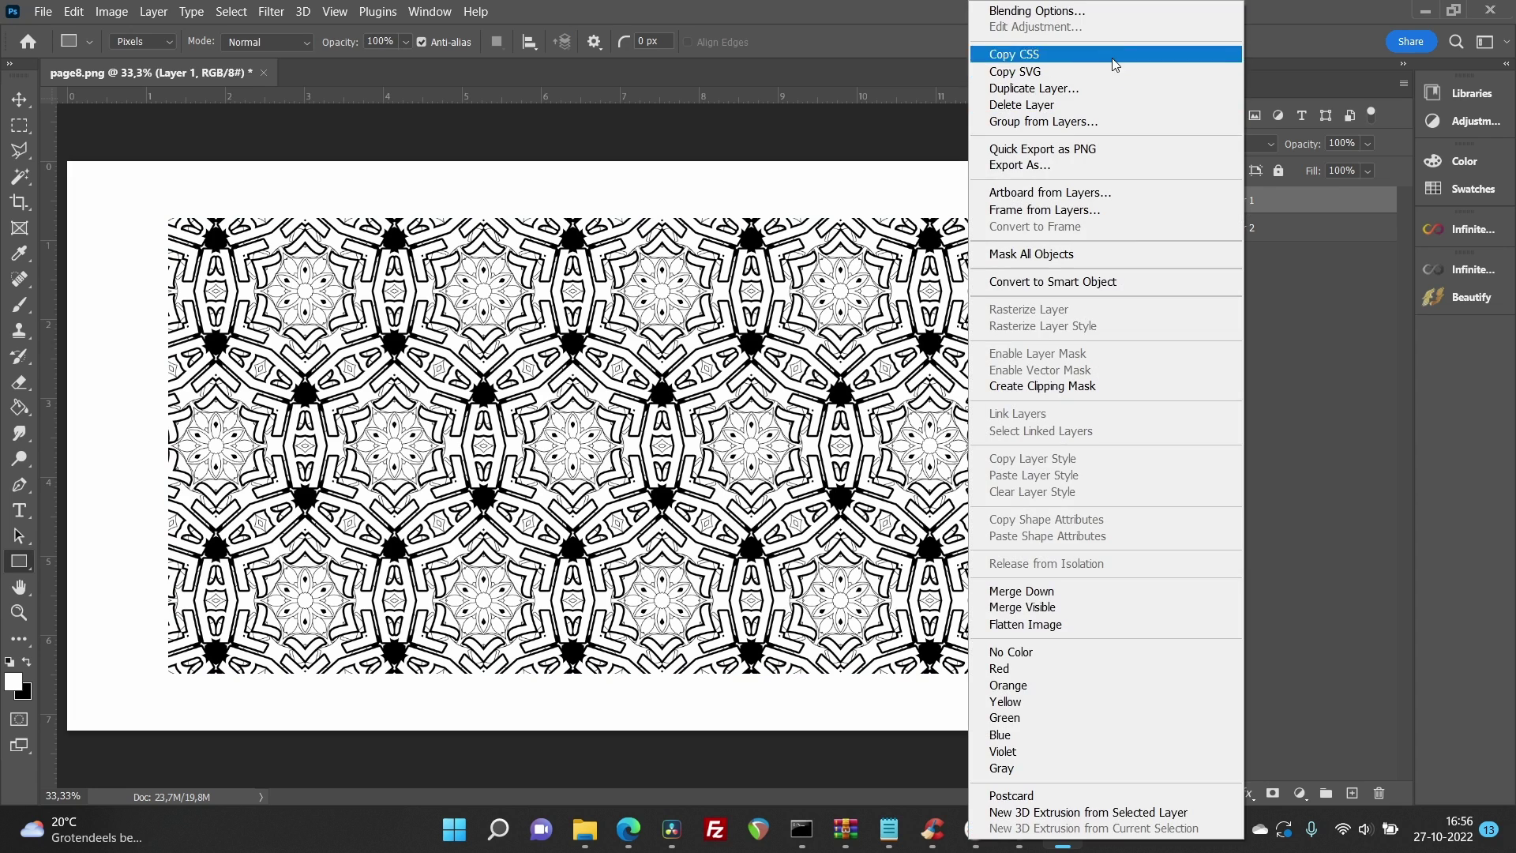
left_click(1095, 19)
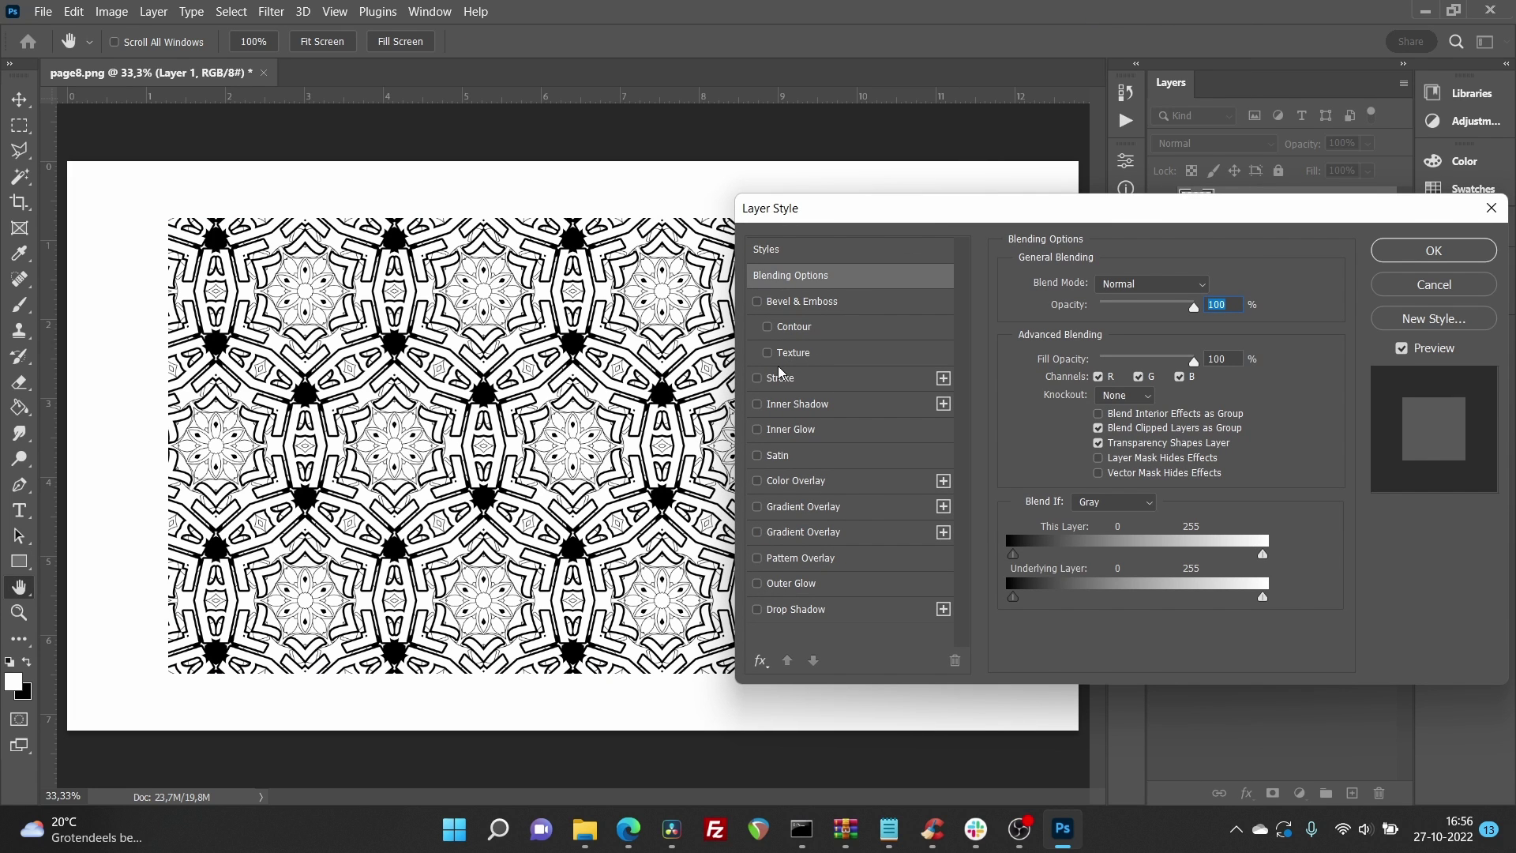
left_click(786, 385)
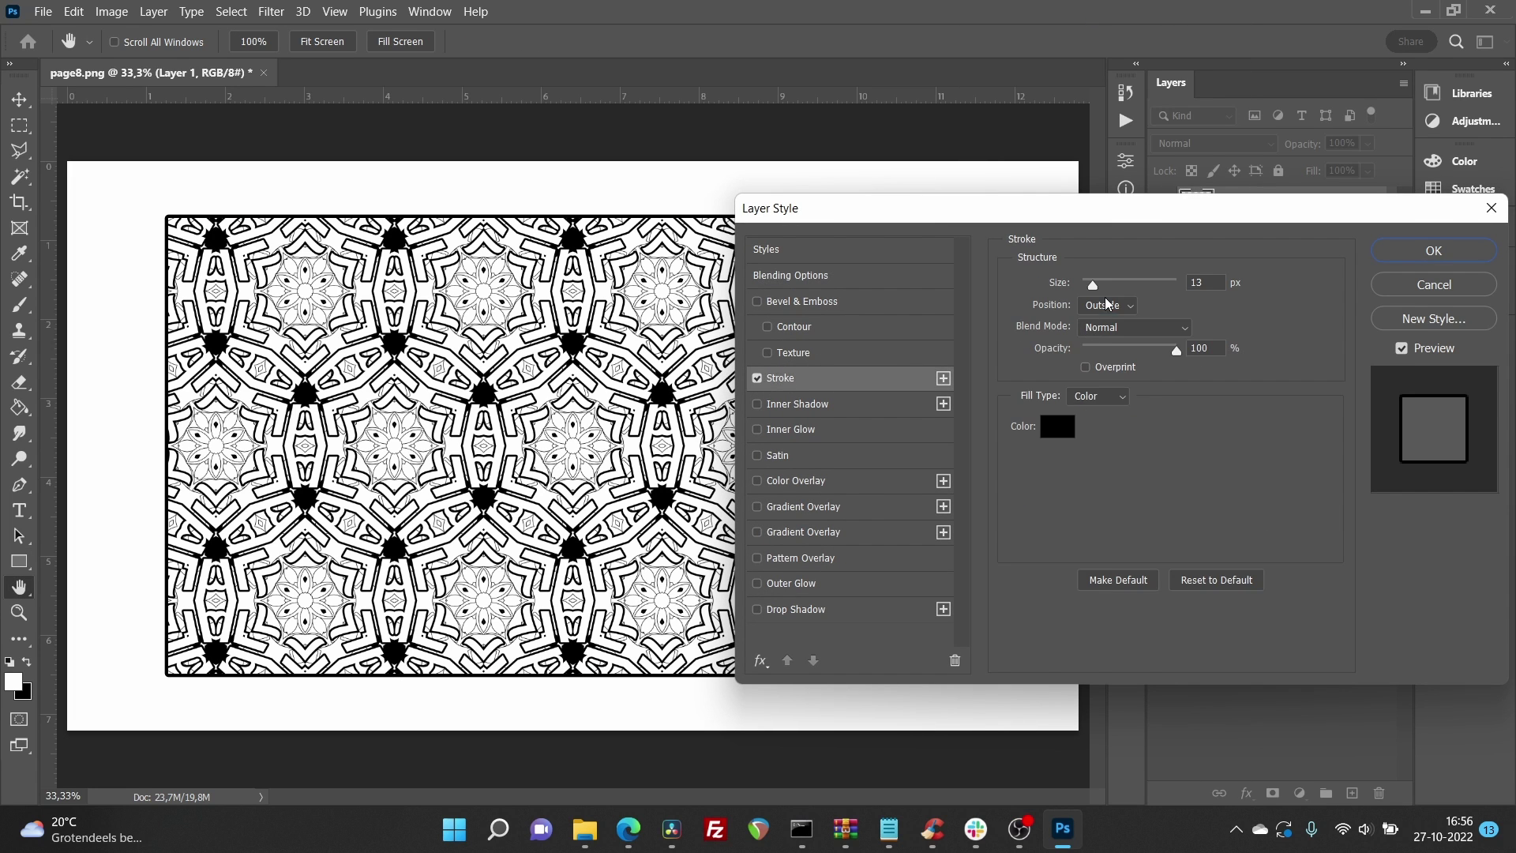
left_click(1107, 336)
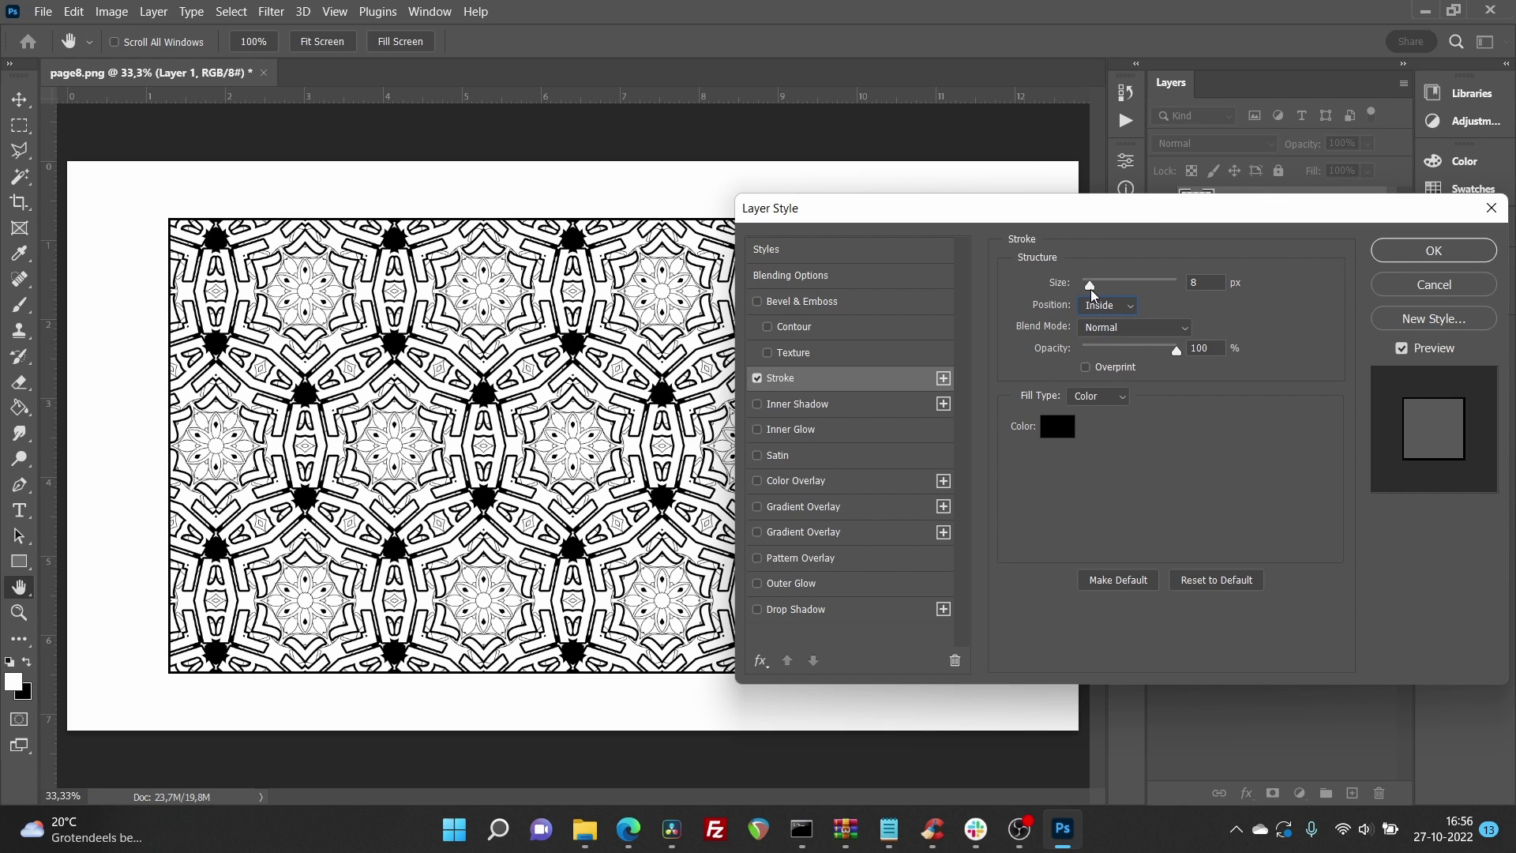
left_click_drag(1103, 294, 1108, 298)
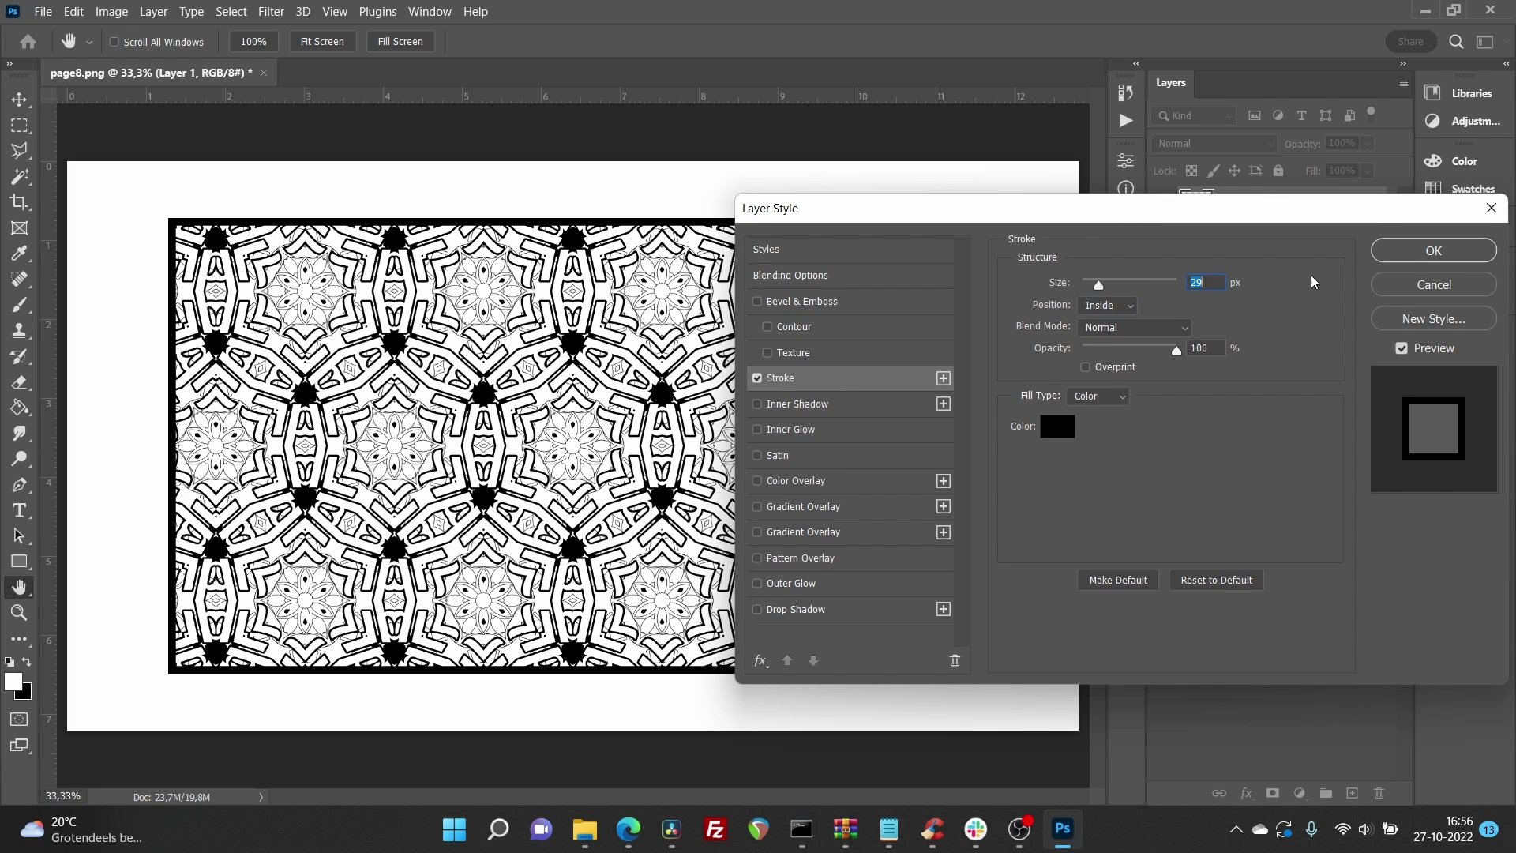
left_click(1424, 252)
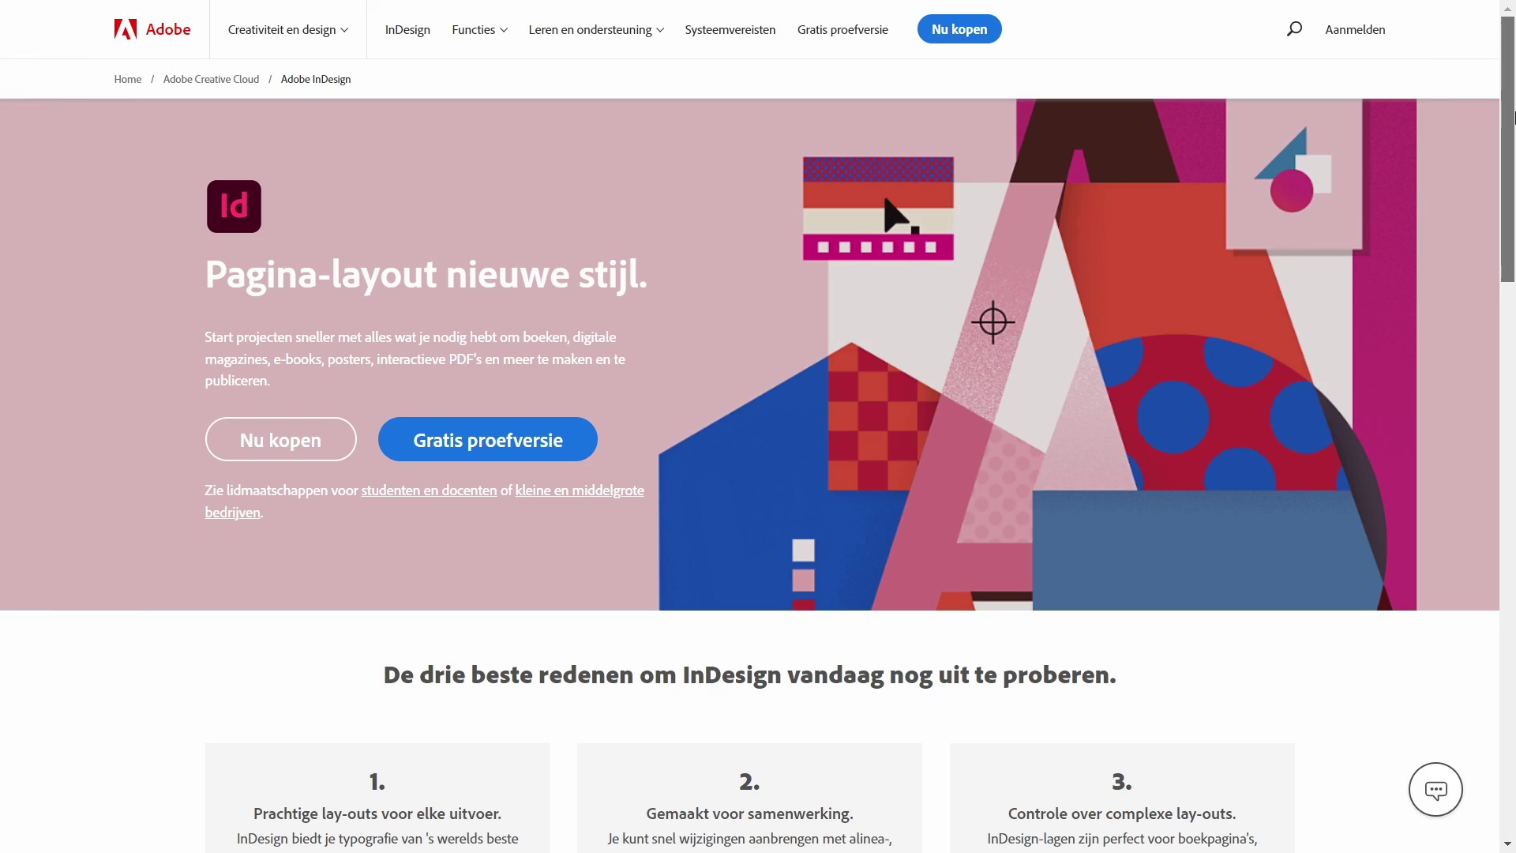
Step: Scroll down the InDesign page to the three reasons to try it
left_click_drag(1514, 117, 1513, 363)
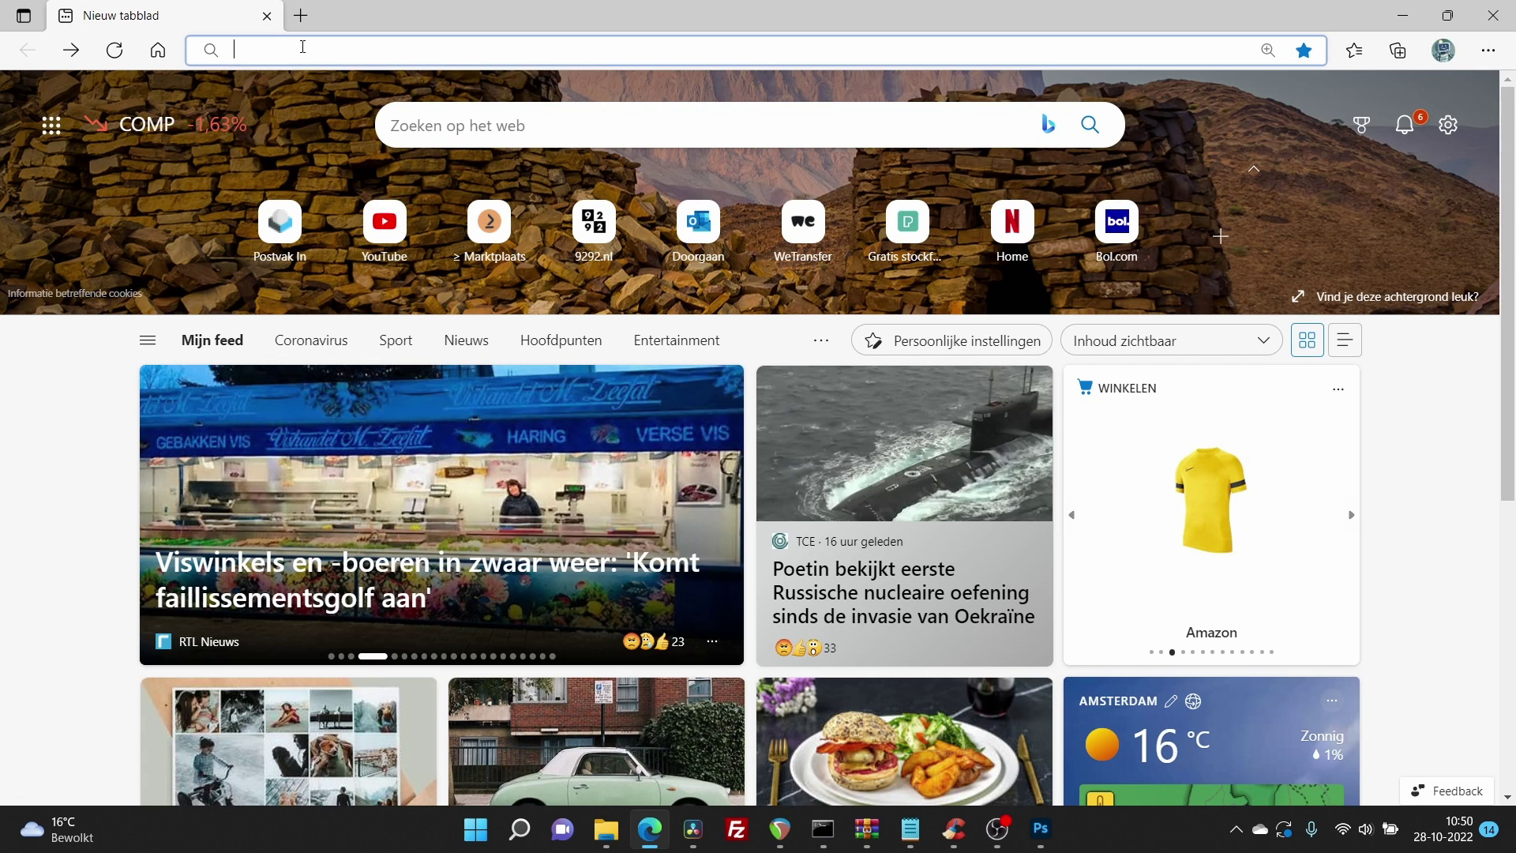
Step: Open canva.com and create a custom-size blank design of 297 × 210 mm
type("canva")
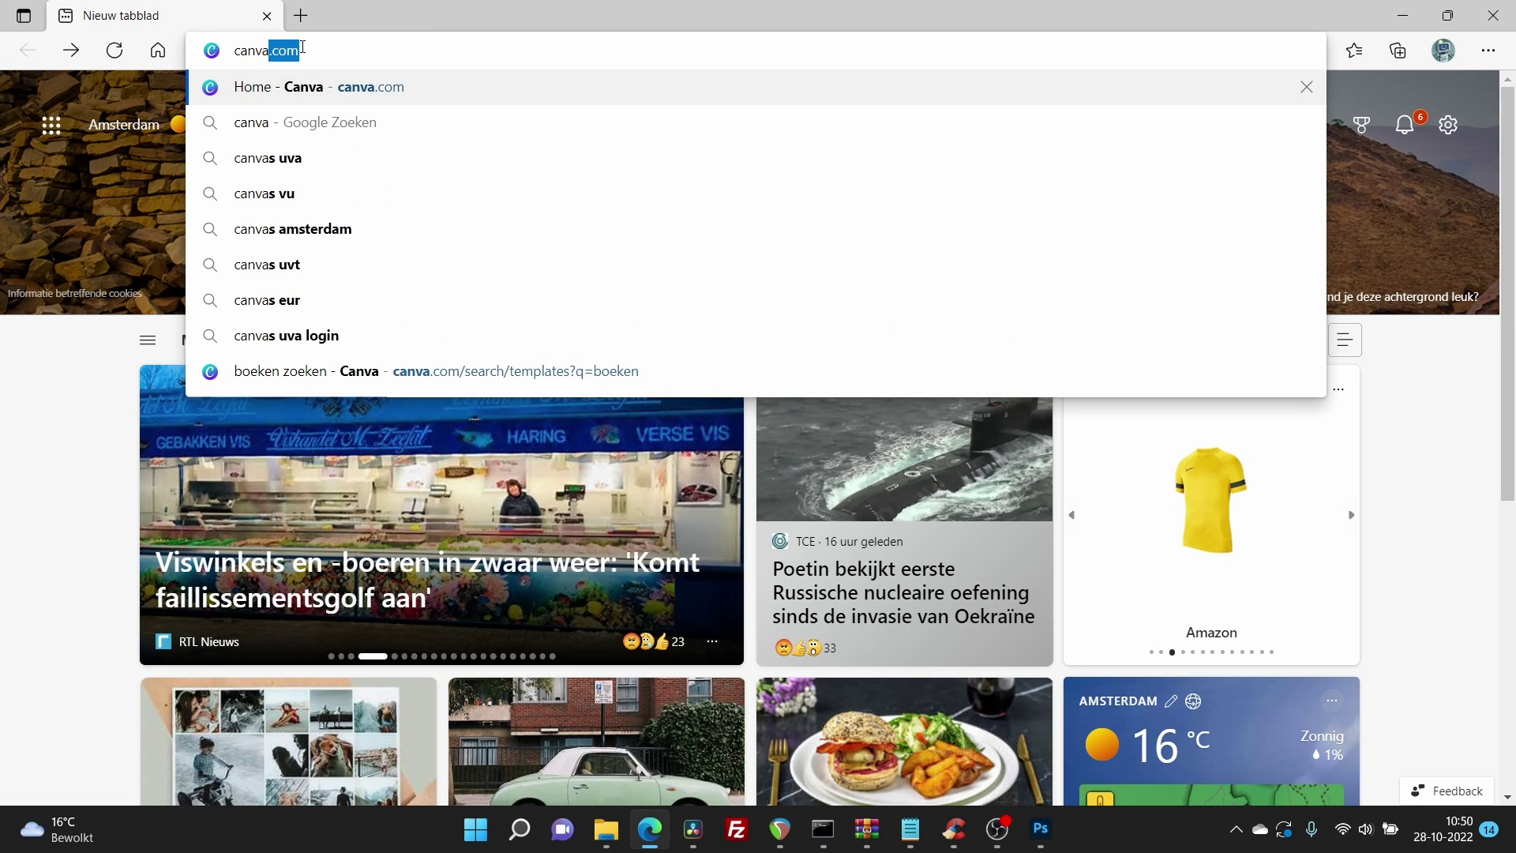
key("Return")
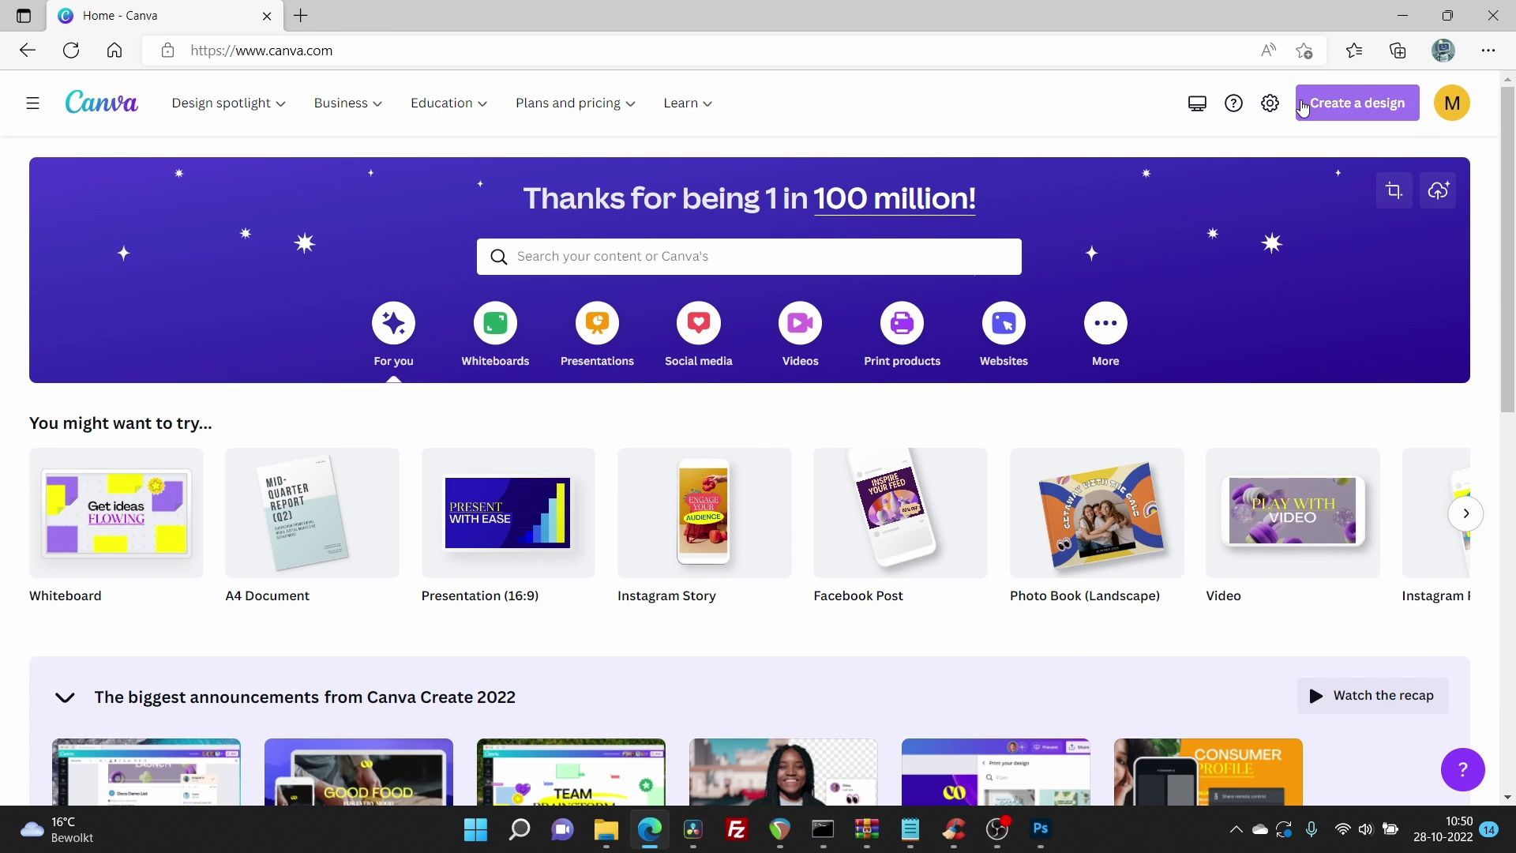
left_click(1357, 103)
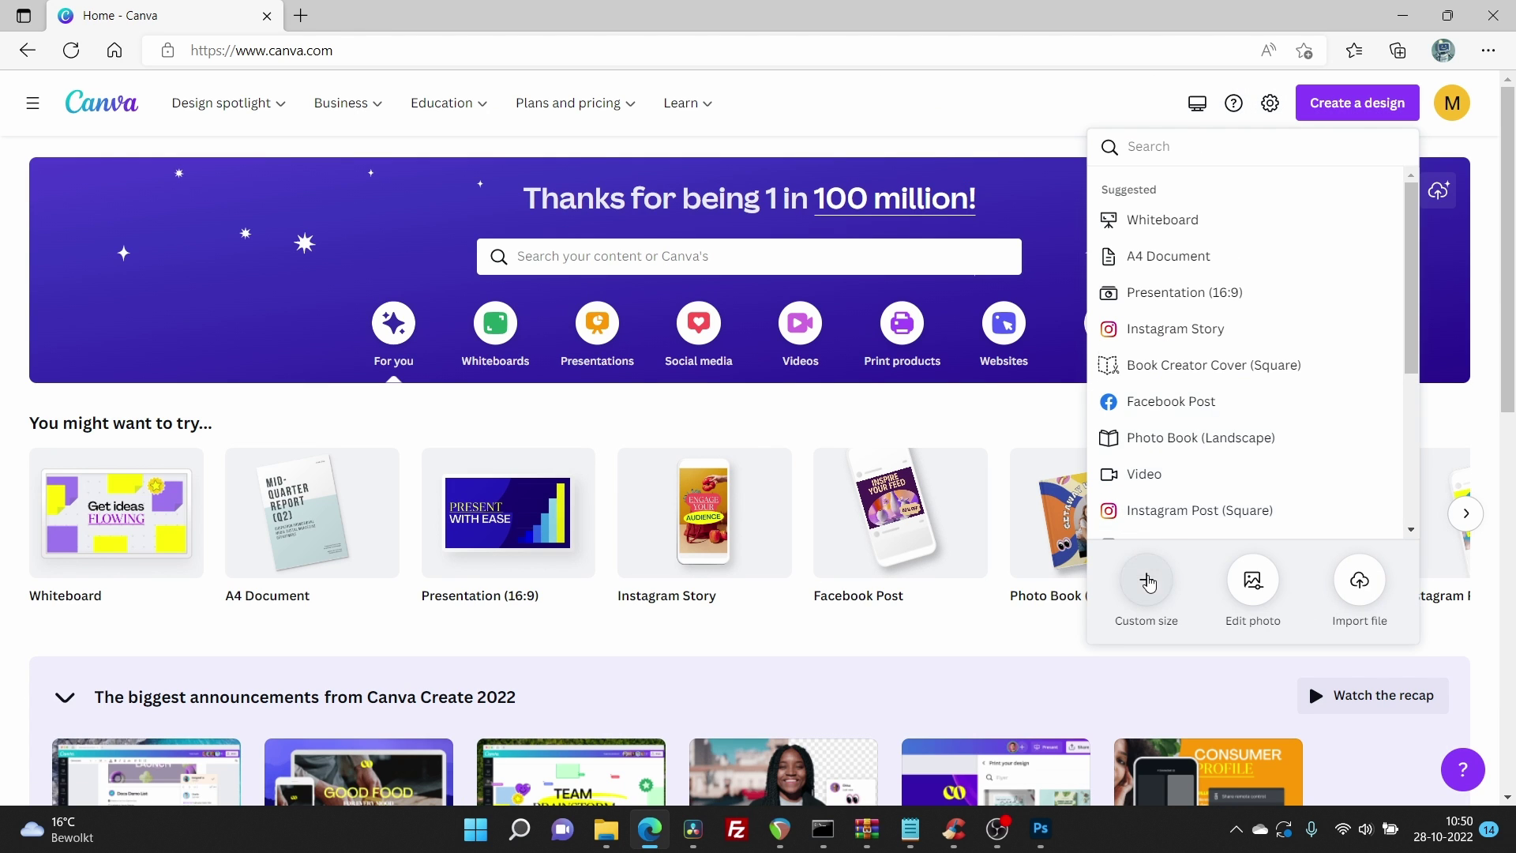
left_click(1145, 570)
left_click(1309, 229)
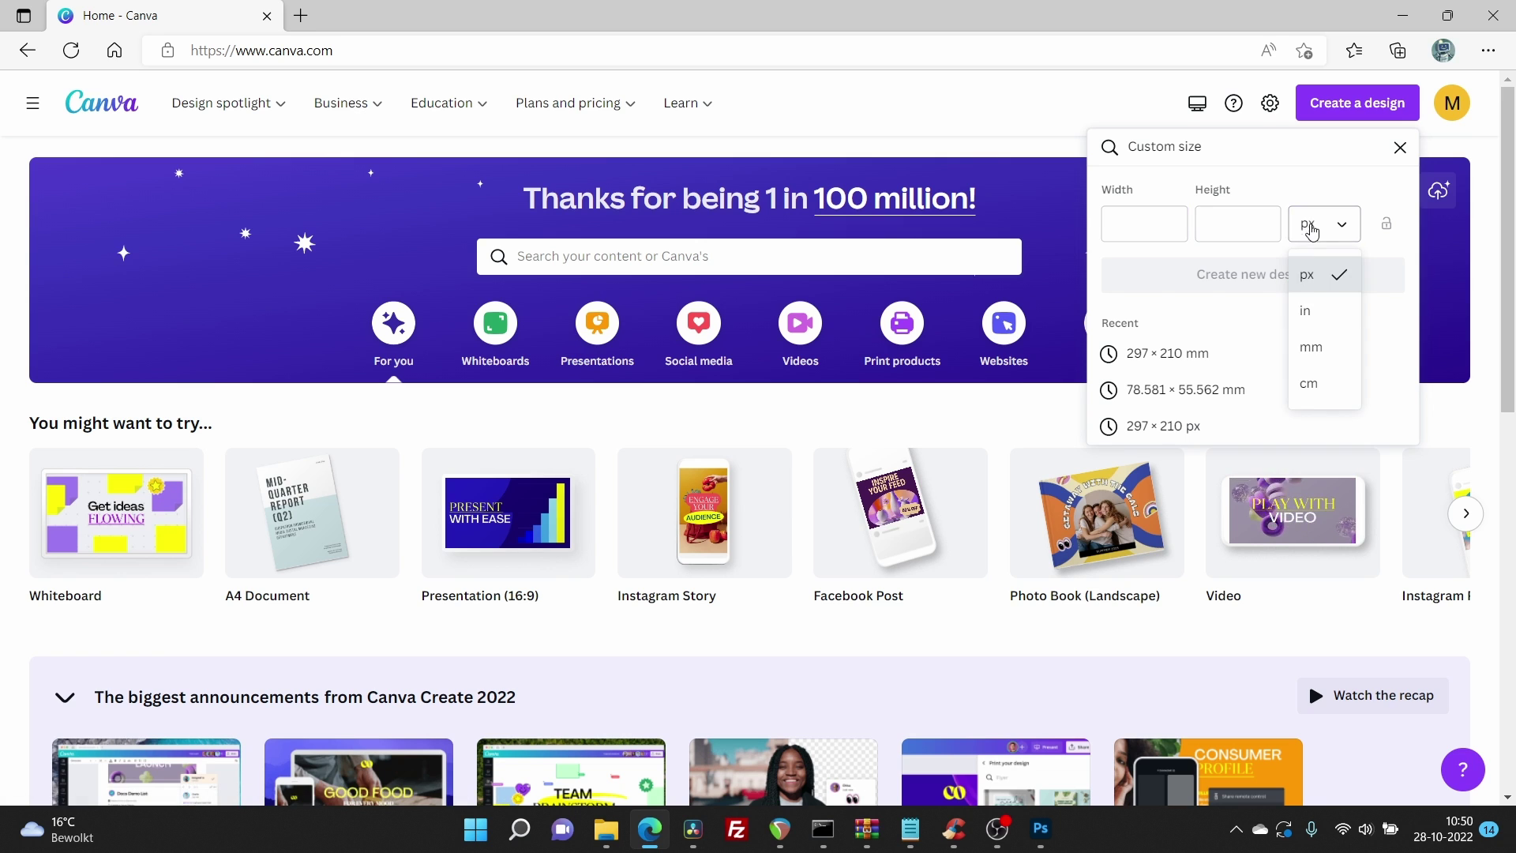
left_click(1313, 343)
left_click(1147, 236)
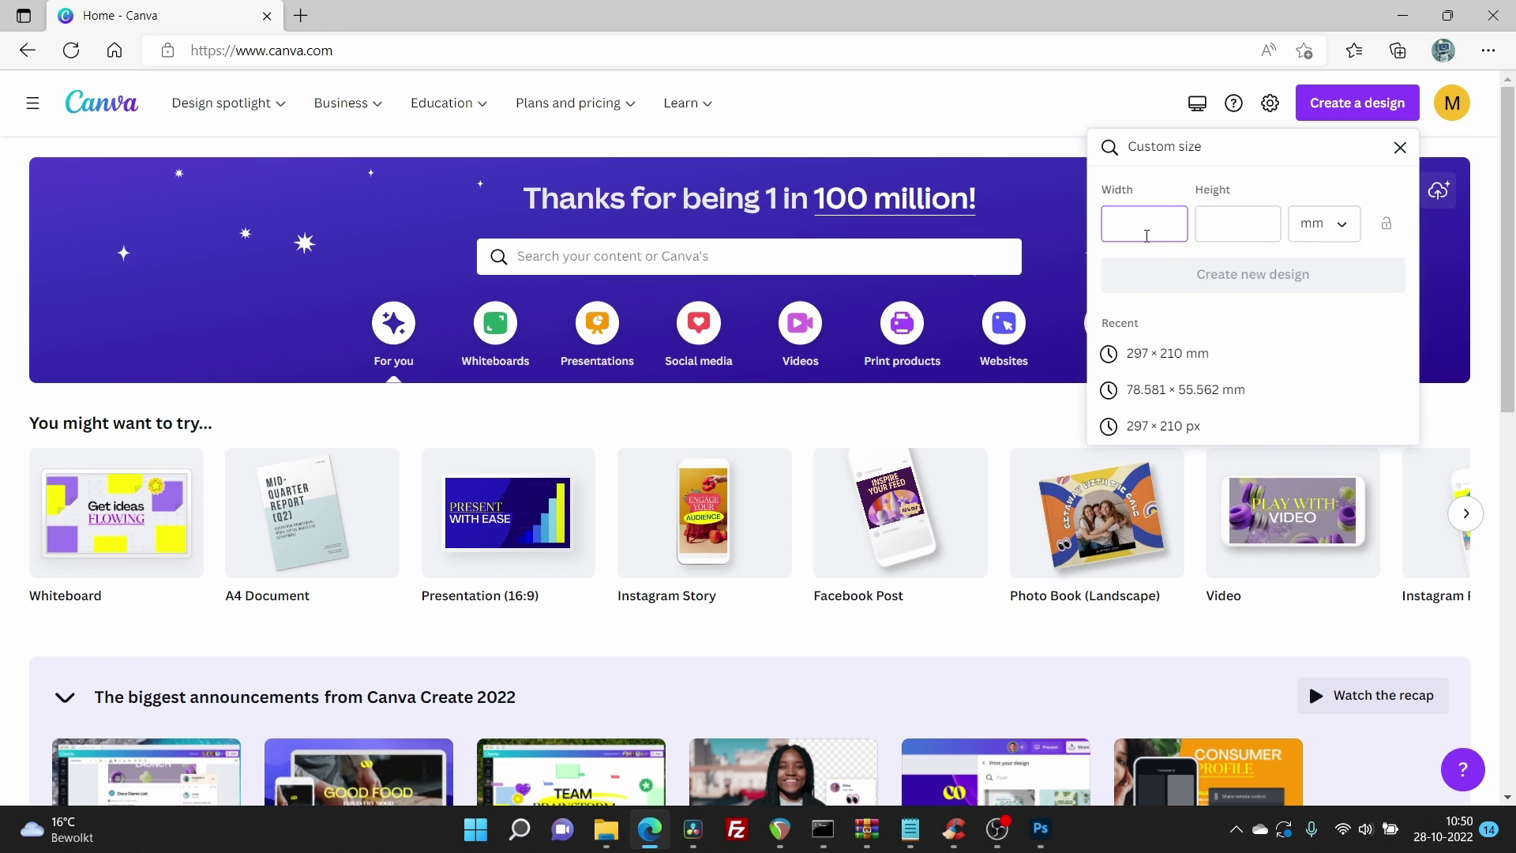
type("297")
key("Tab")
type("210")
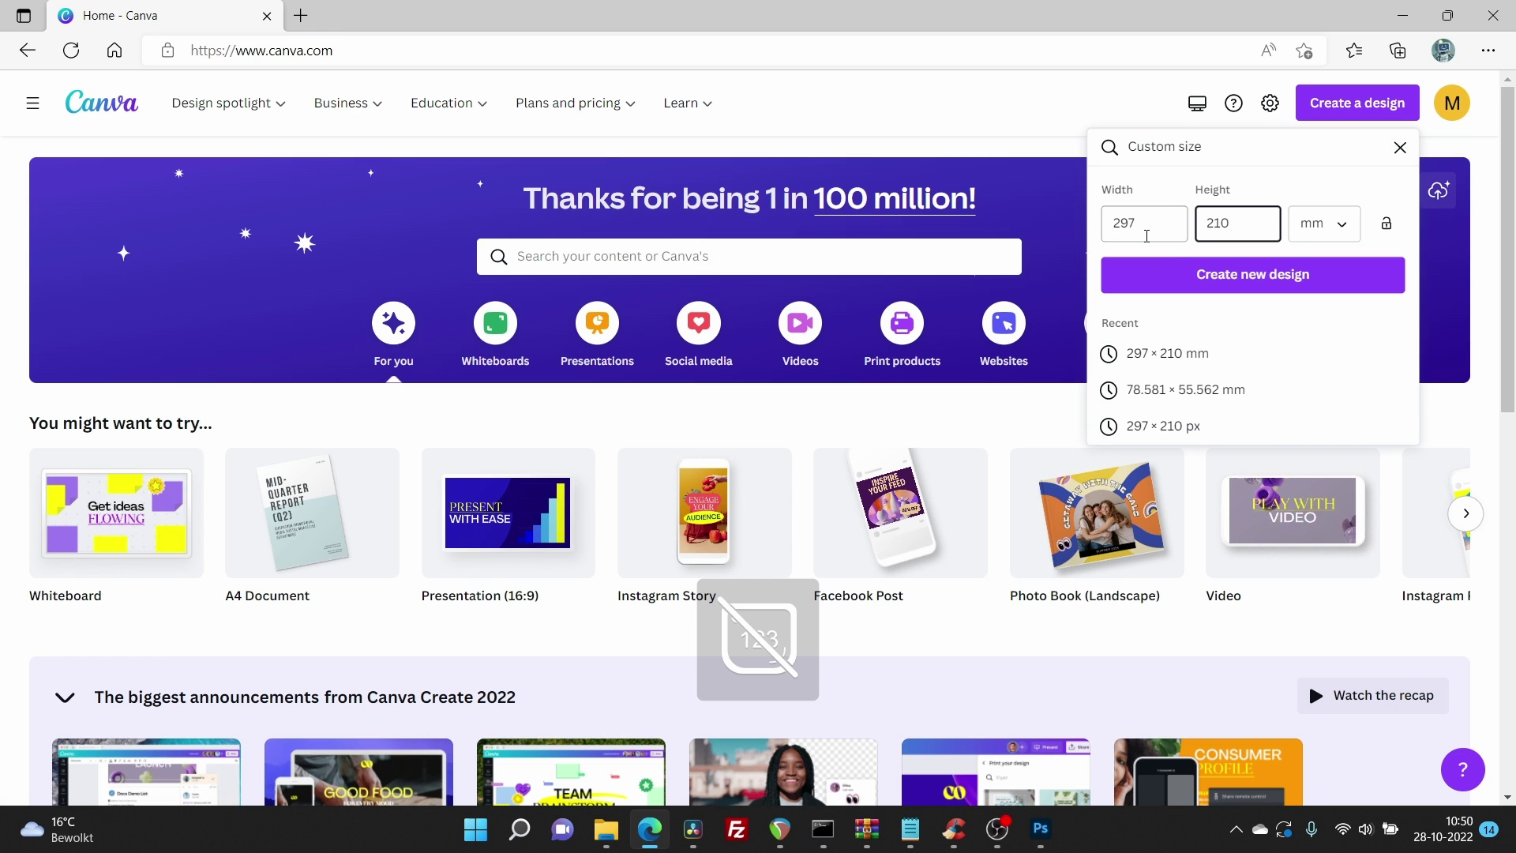
left_click(1198, 283)
Step: Upload the coloring pattern image files to Canva
left_click(33, 286)
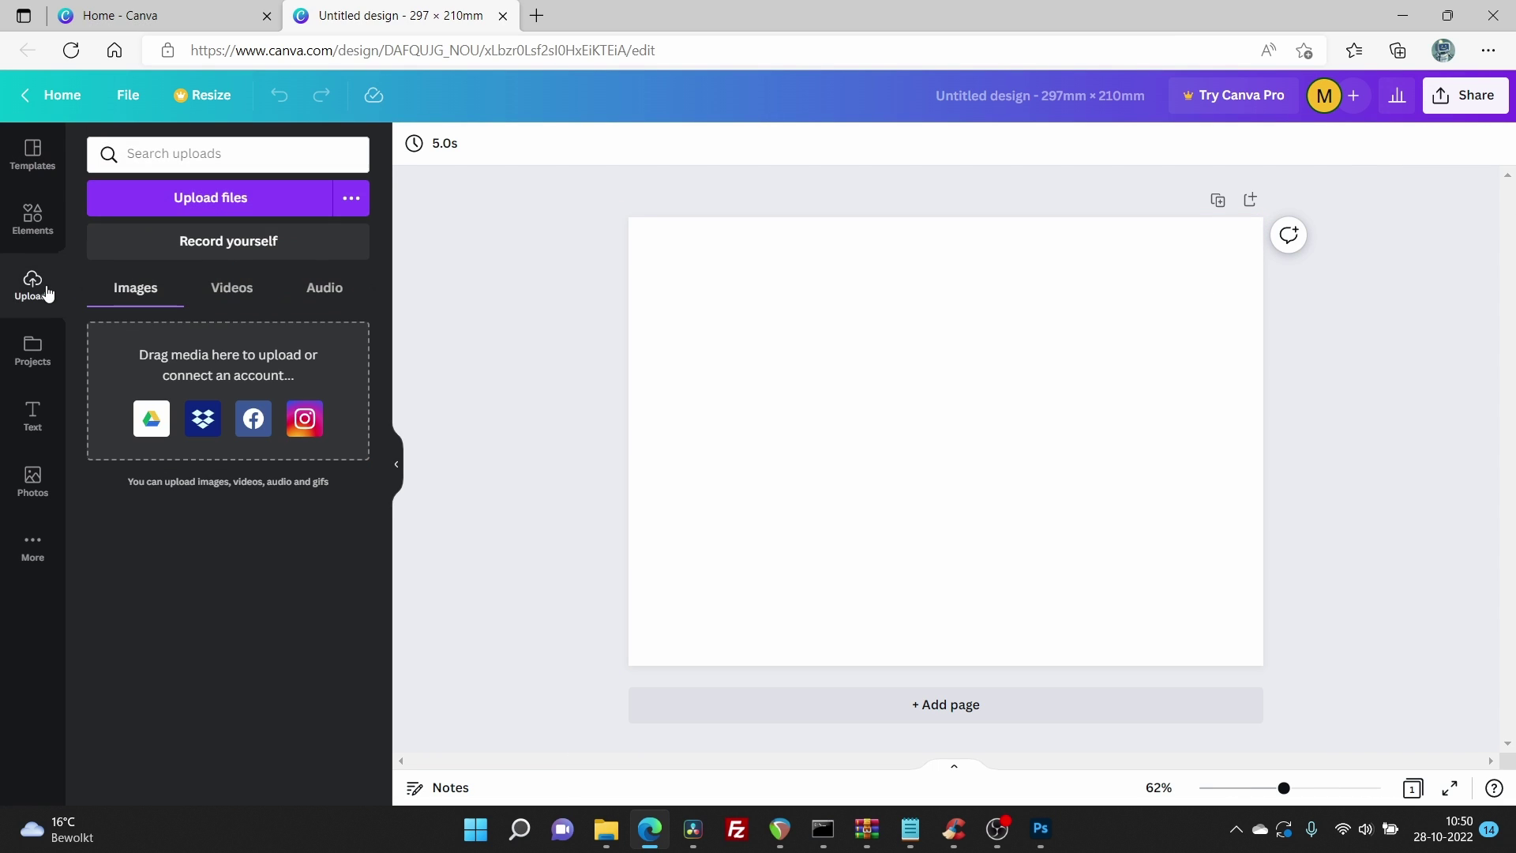
left_click(210, 197)
left_click(609, 449)
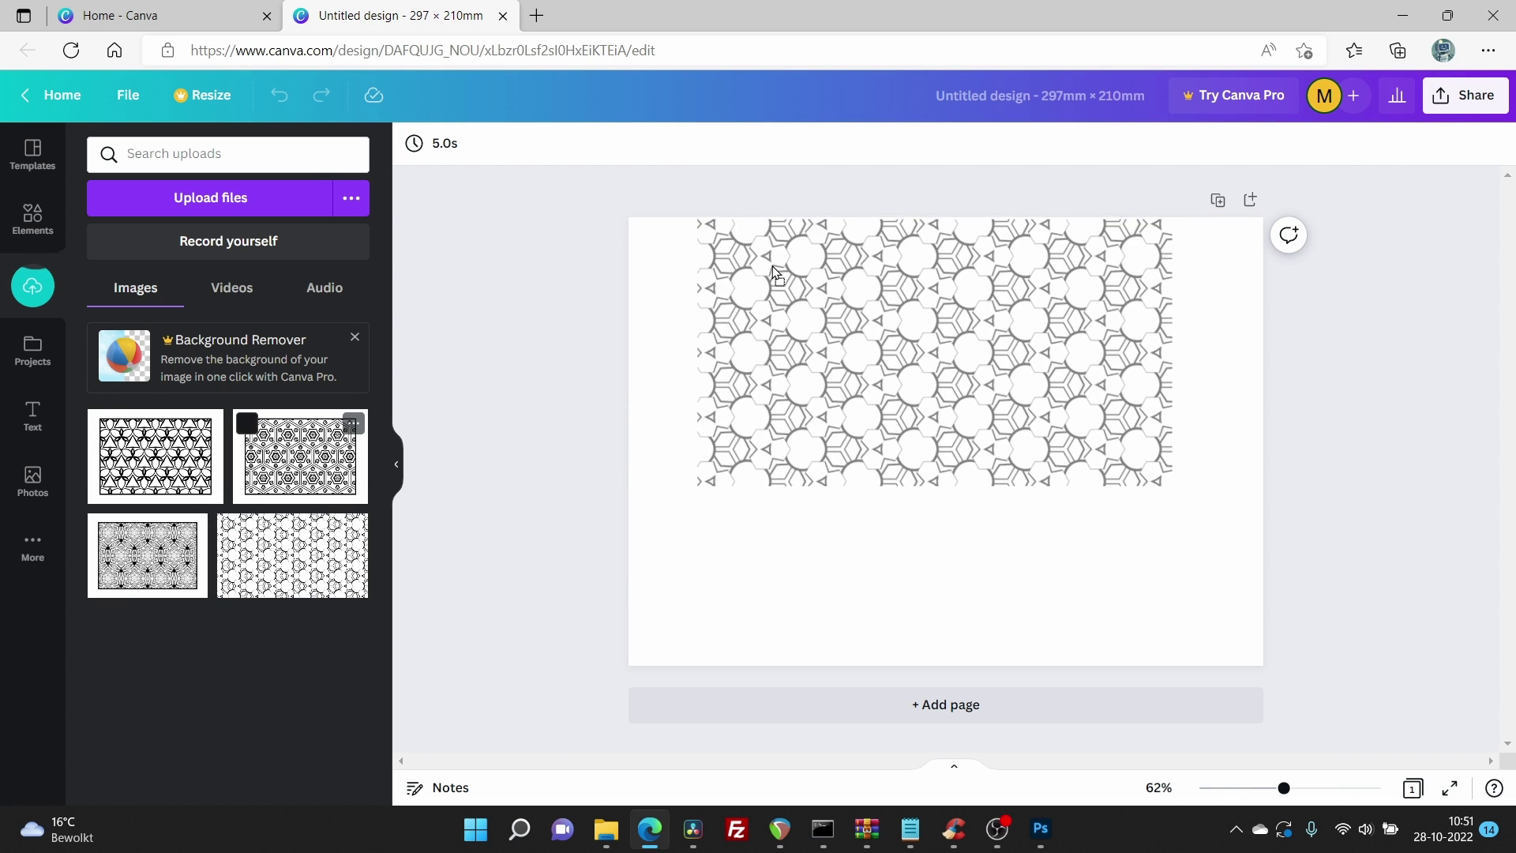
Step: Add the Happy BIRTHDAY title to page 1 and select it
left_click(33, 415)
left_click(154, 541)
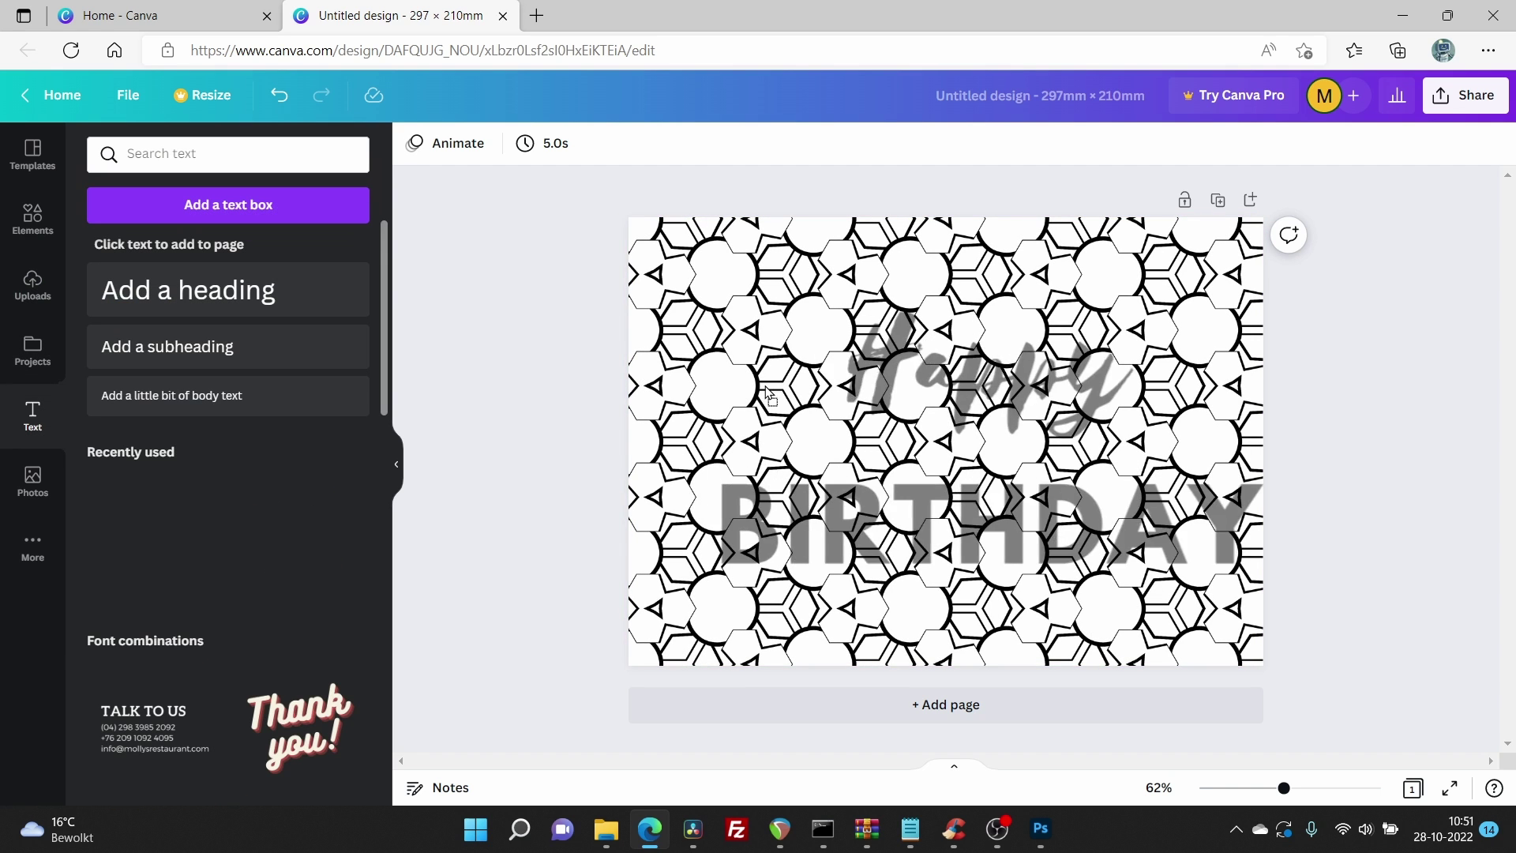
left_click(724, 380)
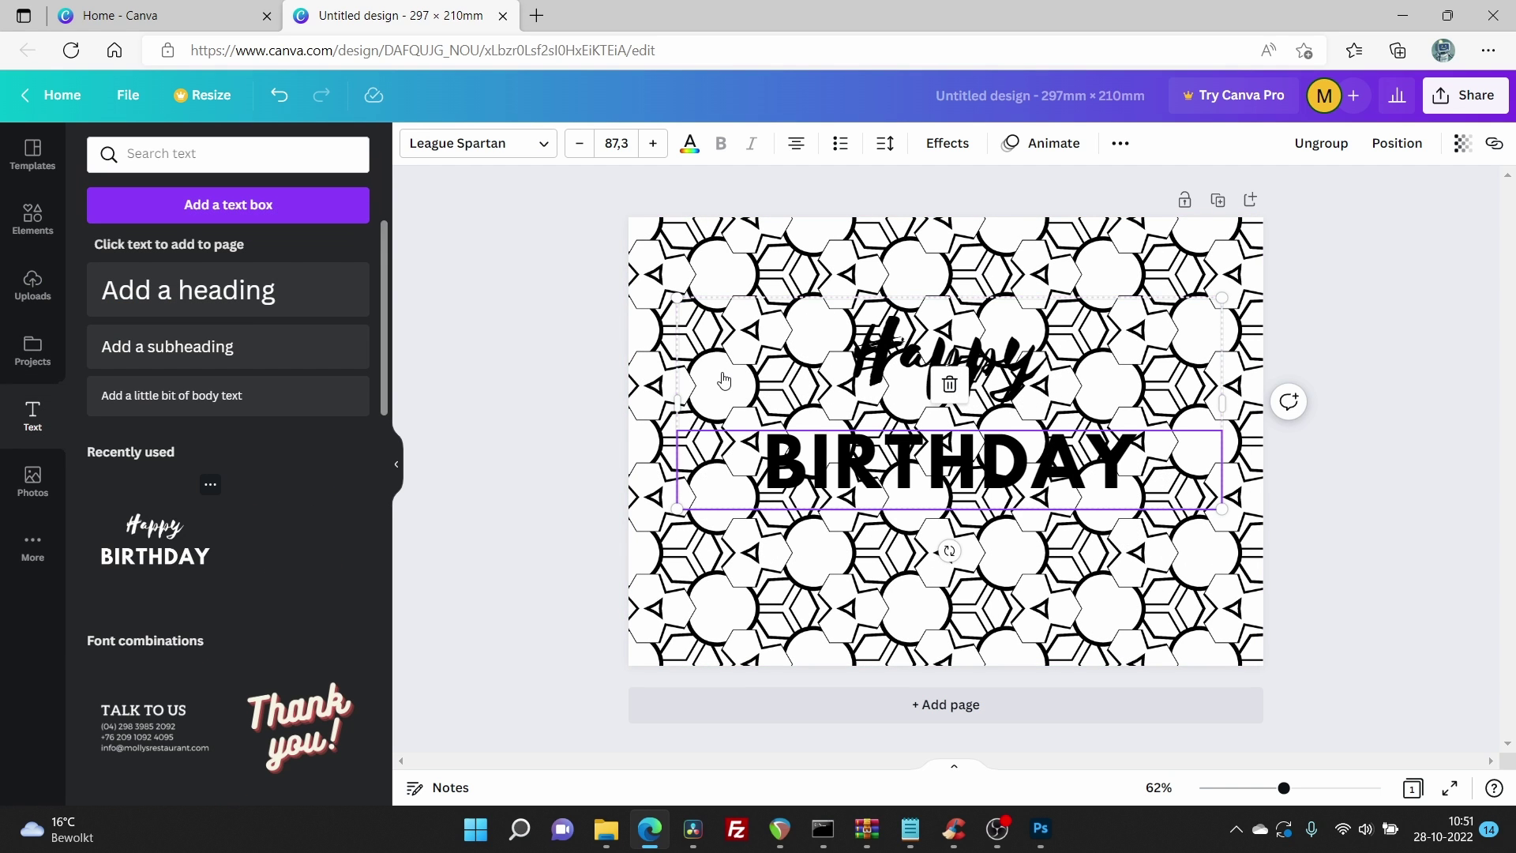
left_click(480, 397)
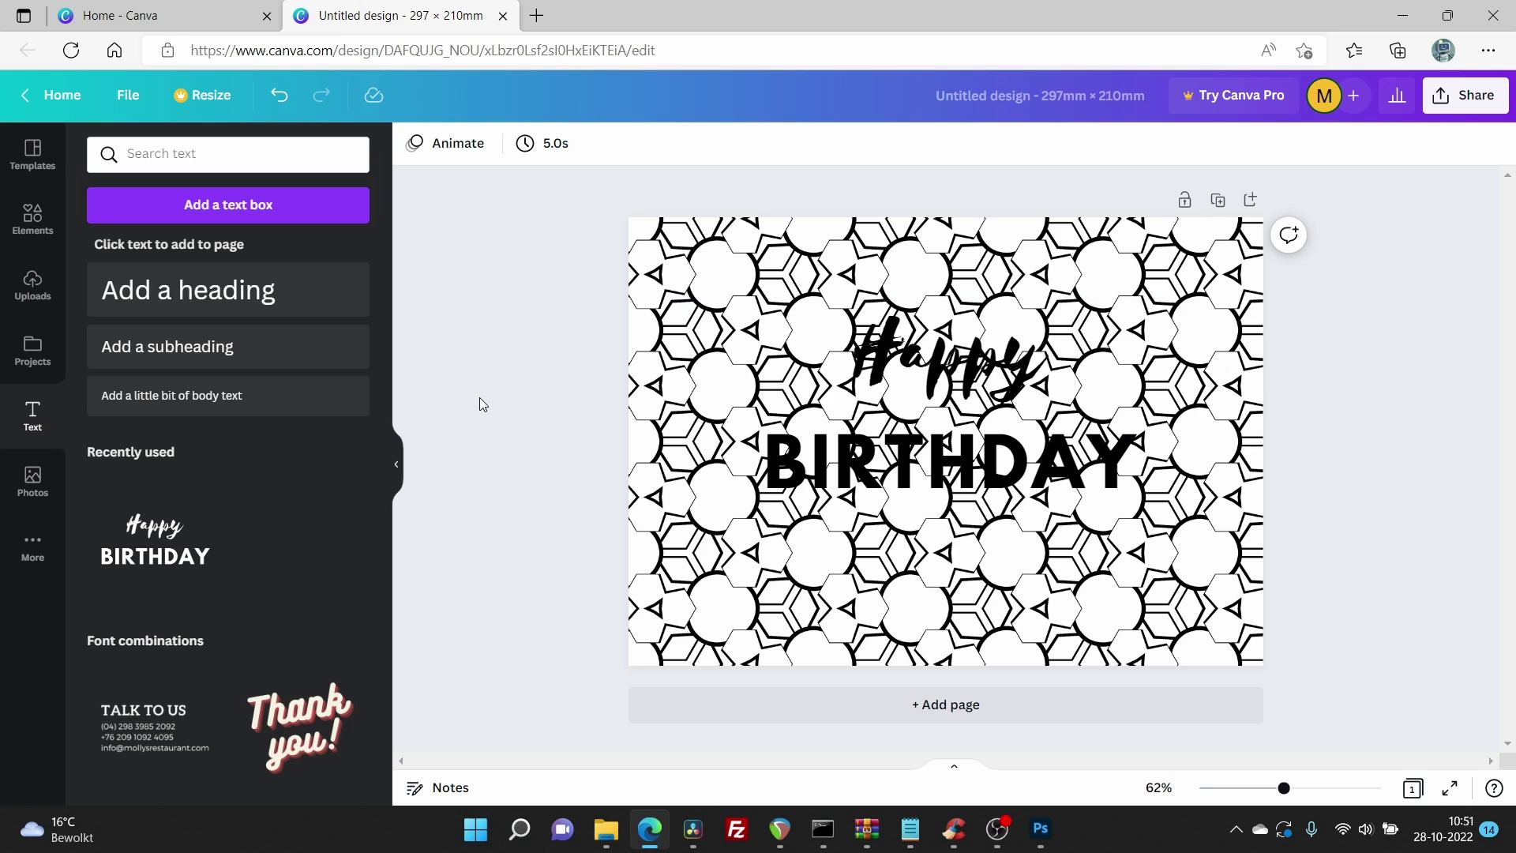
left_click(776, 466)
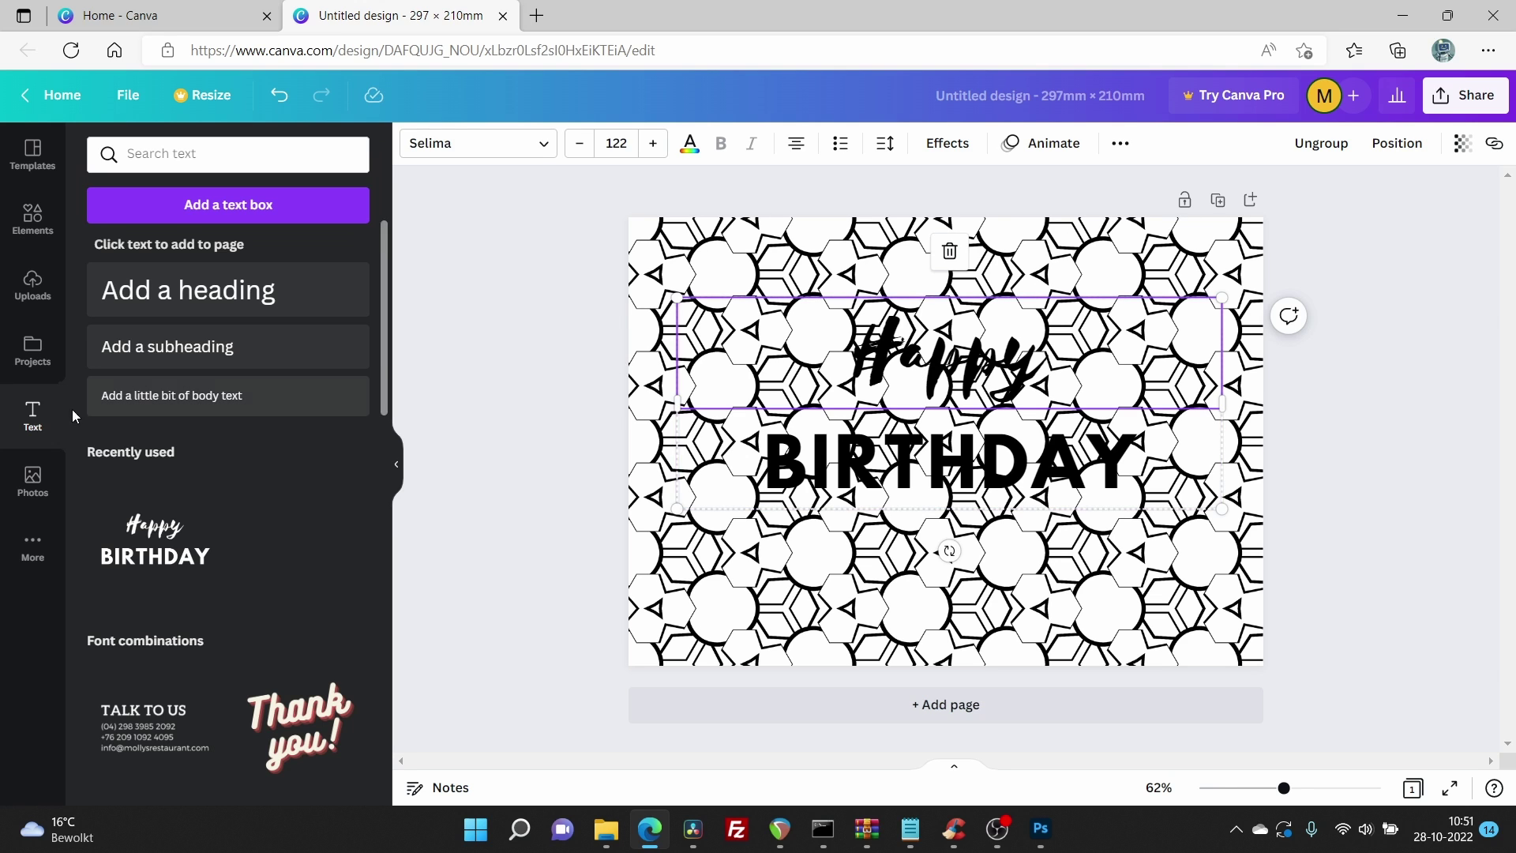
Step: Apply a Shadow effect to the Happy BIRTHDAY title
left_click(950, 145)
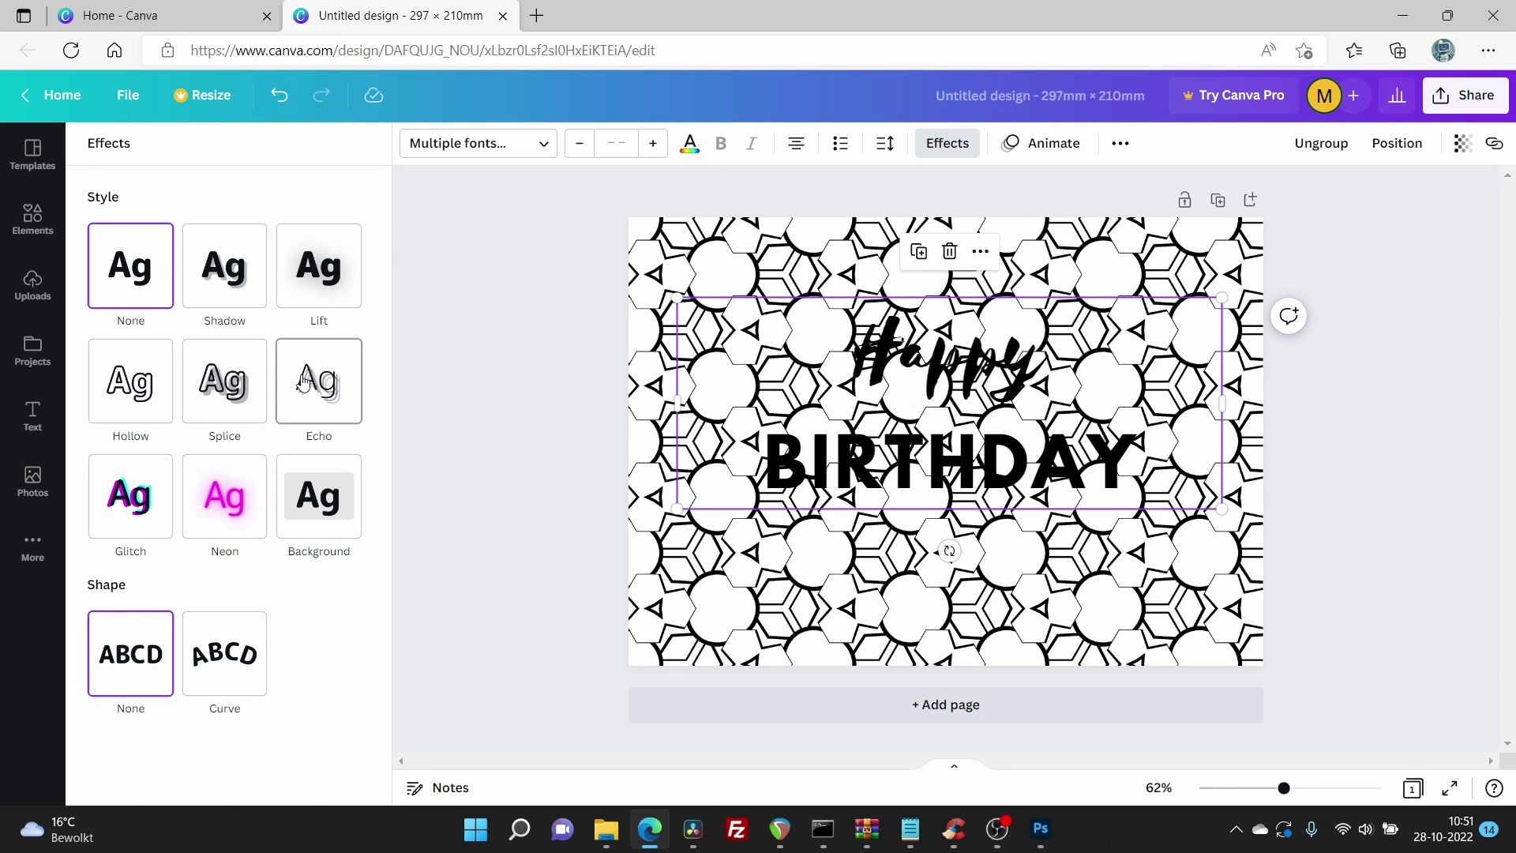
left_click(224, 266)
left_click(348, 555)
left_click(345, 186)
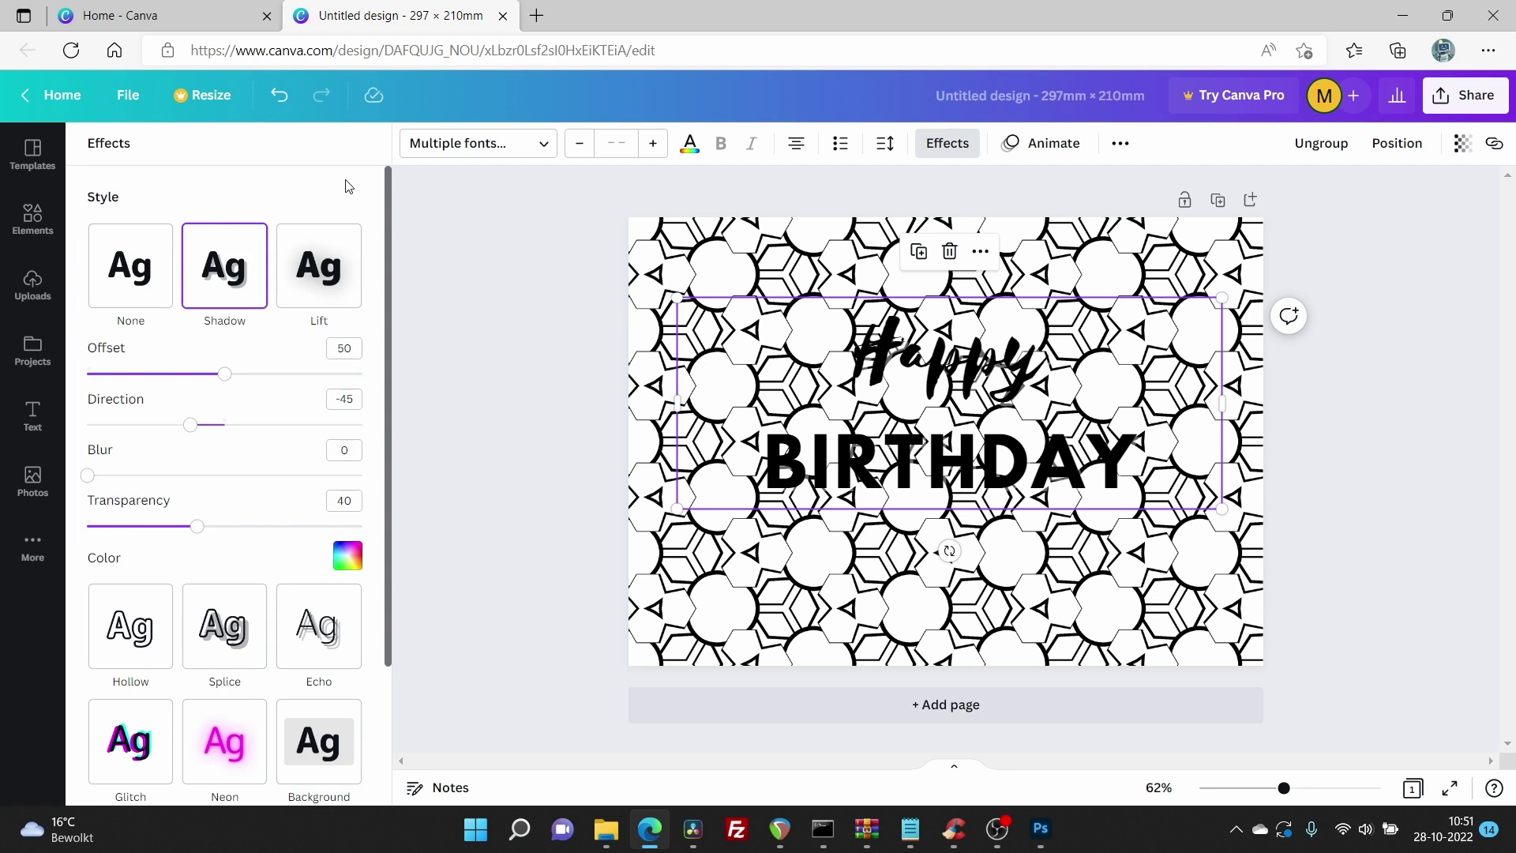
key("Escape")
Step: Add pages 2–4 and place an uploaded pattern on each
left_click(940, 704)
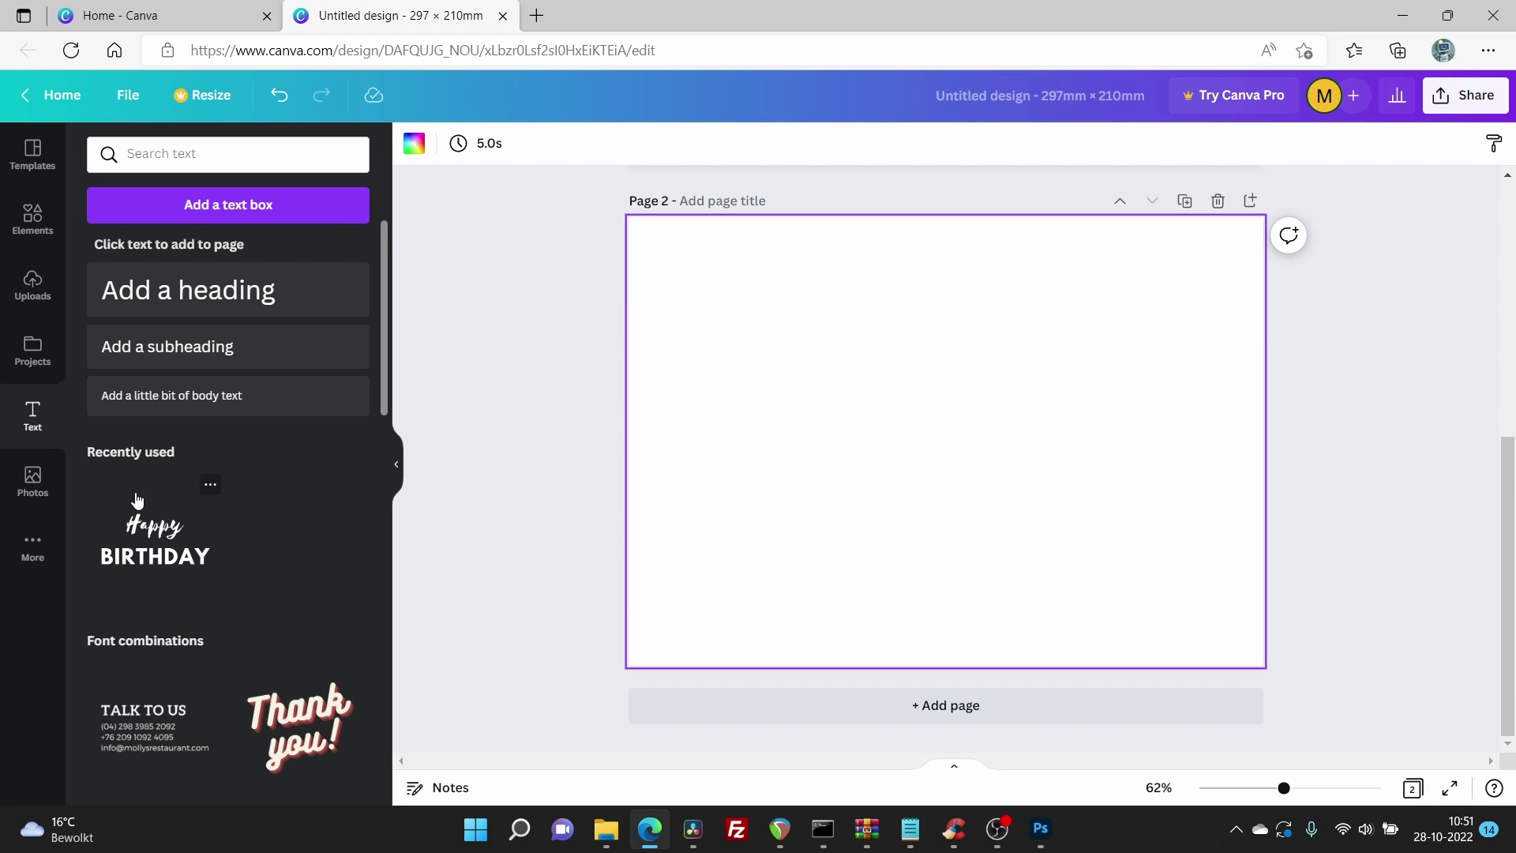
left_click(33, 286)
left_click_drag(155, 456, 751, 240)
key("ctrl+Return")
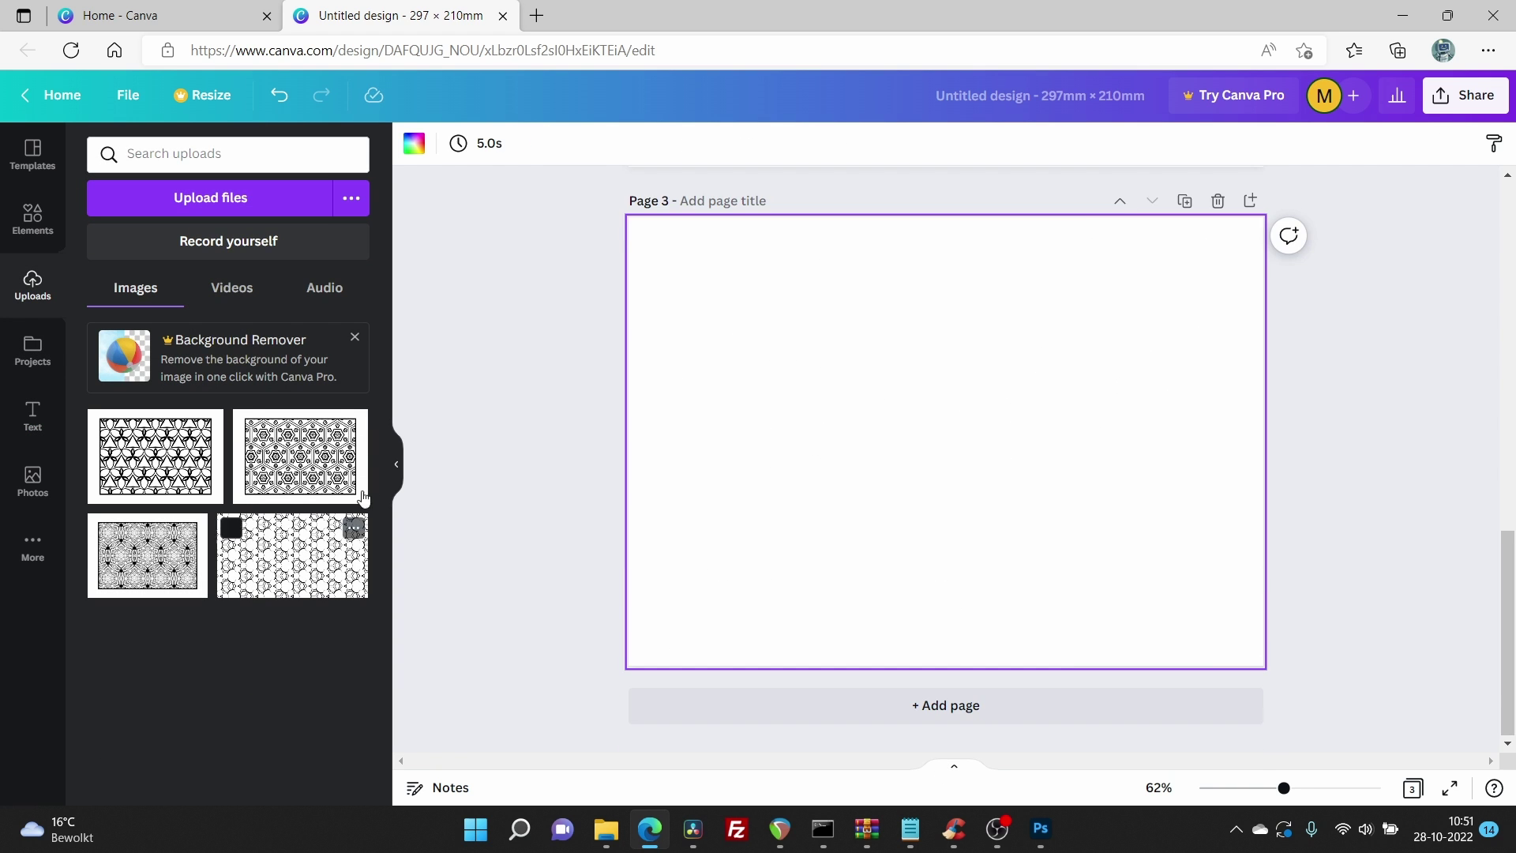
left_click(363, 497)
left_click(945, 705)
left_click_drag(147, 555, 773, 251)
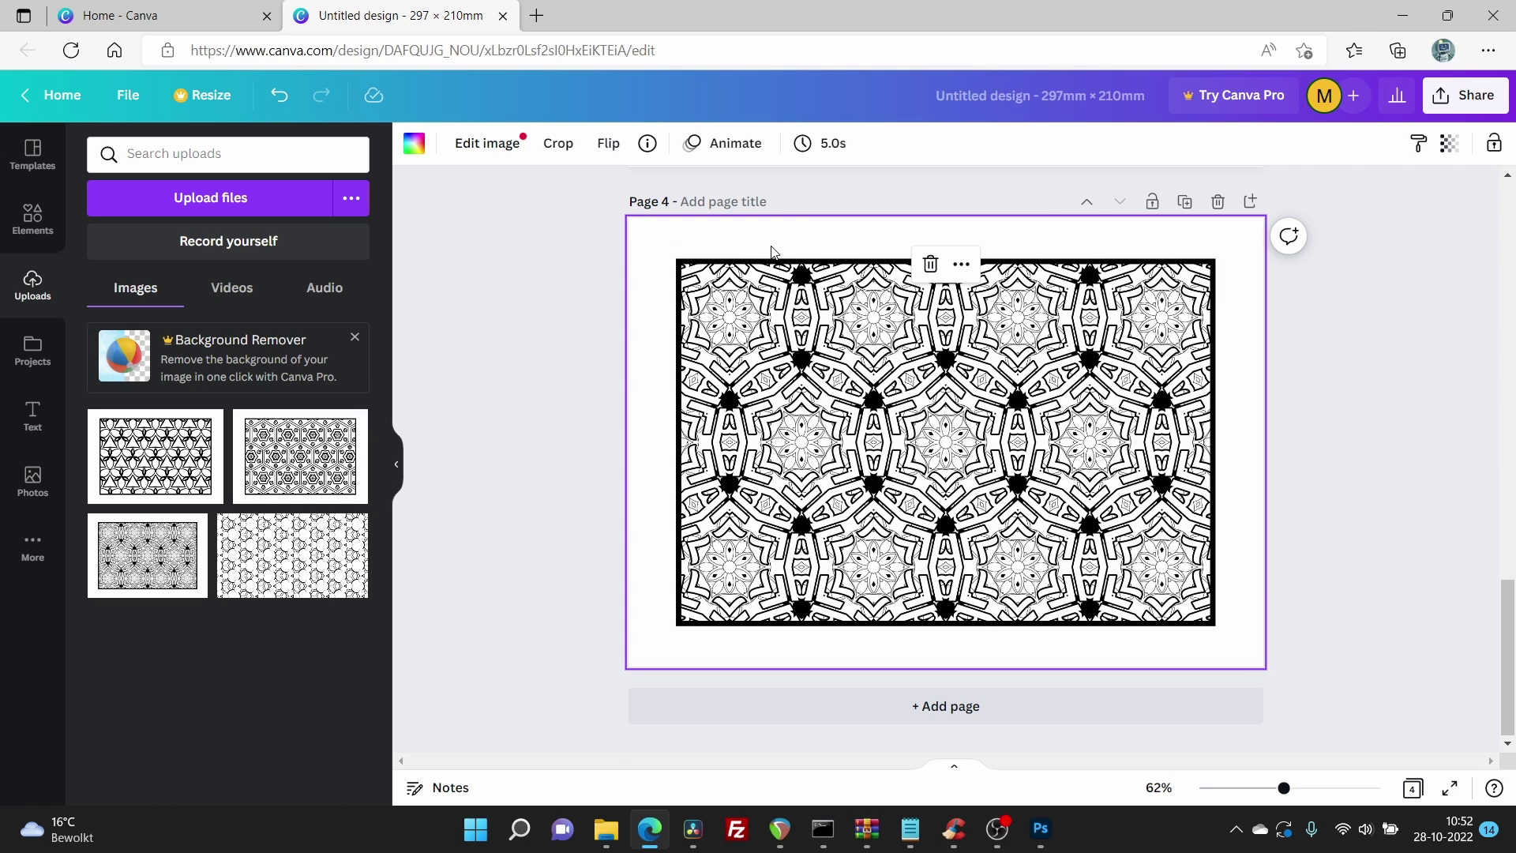
Step: Download all four pages as a PDF Print file
left_click(128, 97)
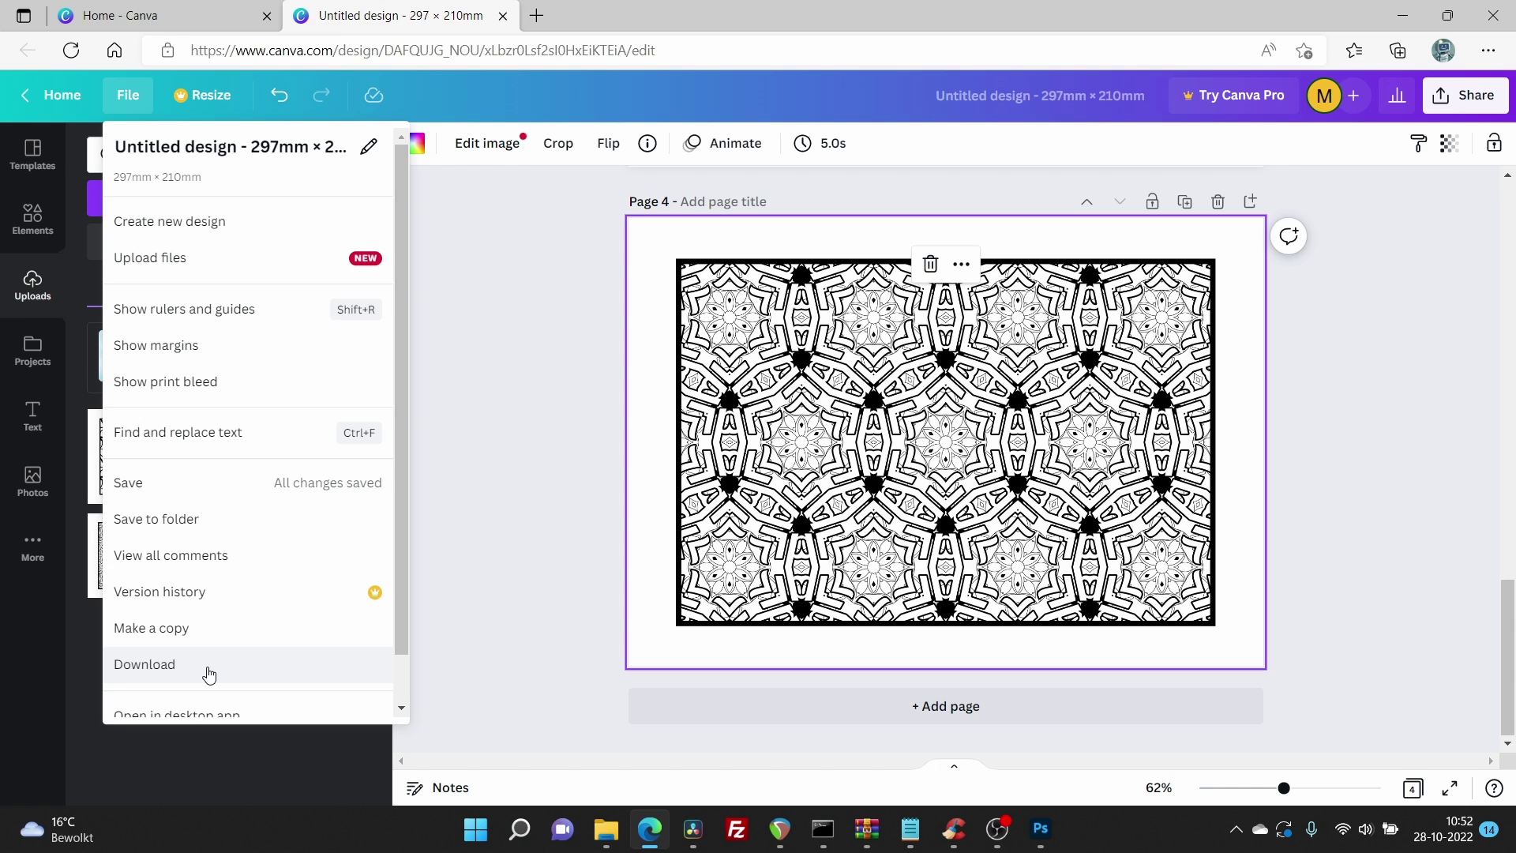
left_click(144, 664)
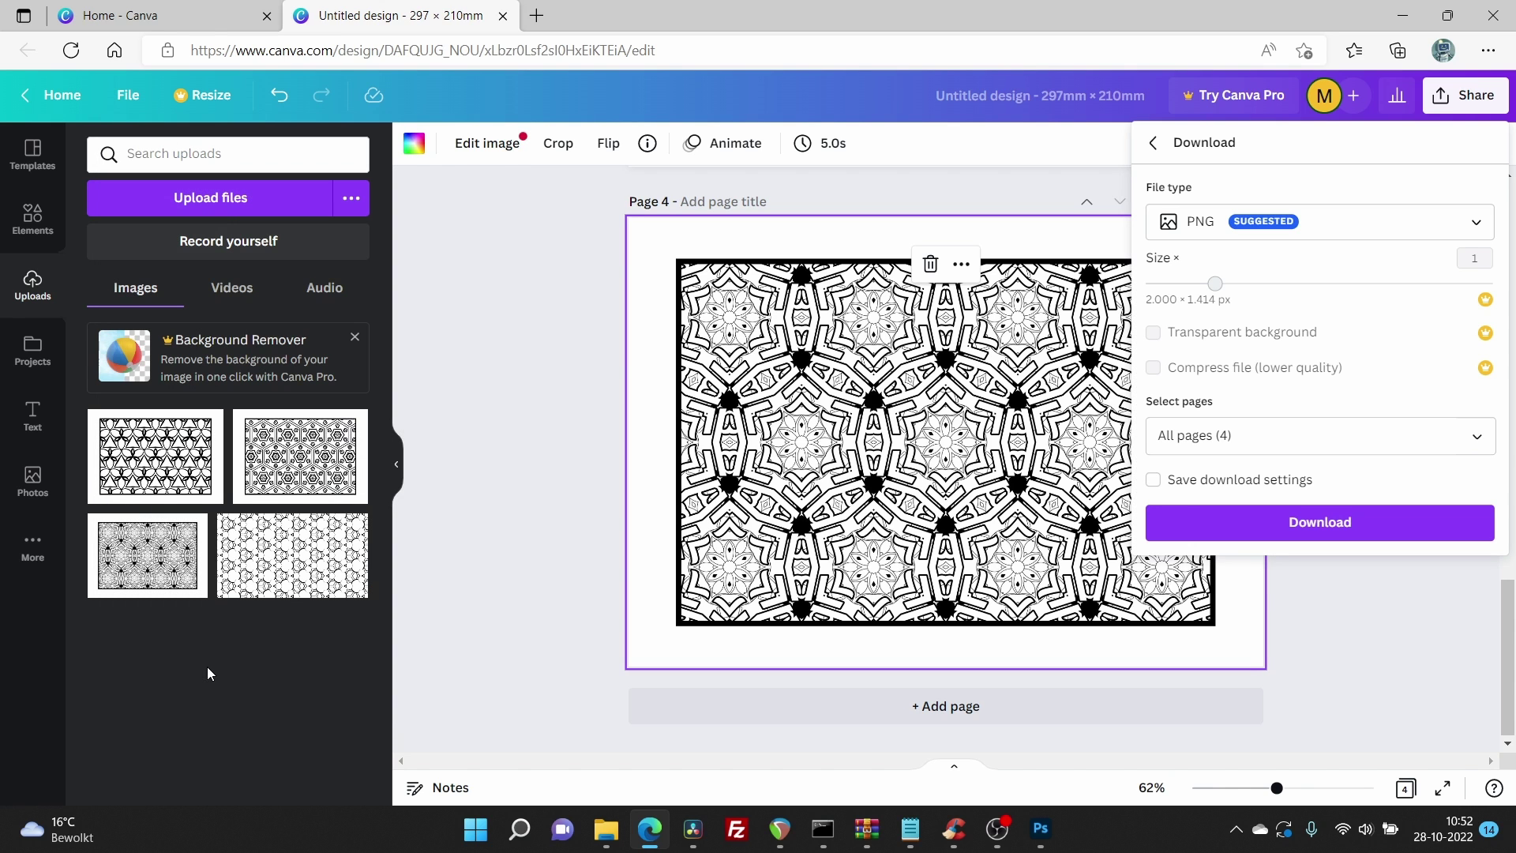
left_click(1302, 225)
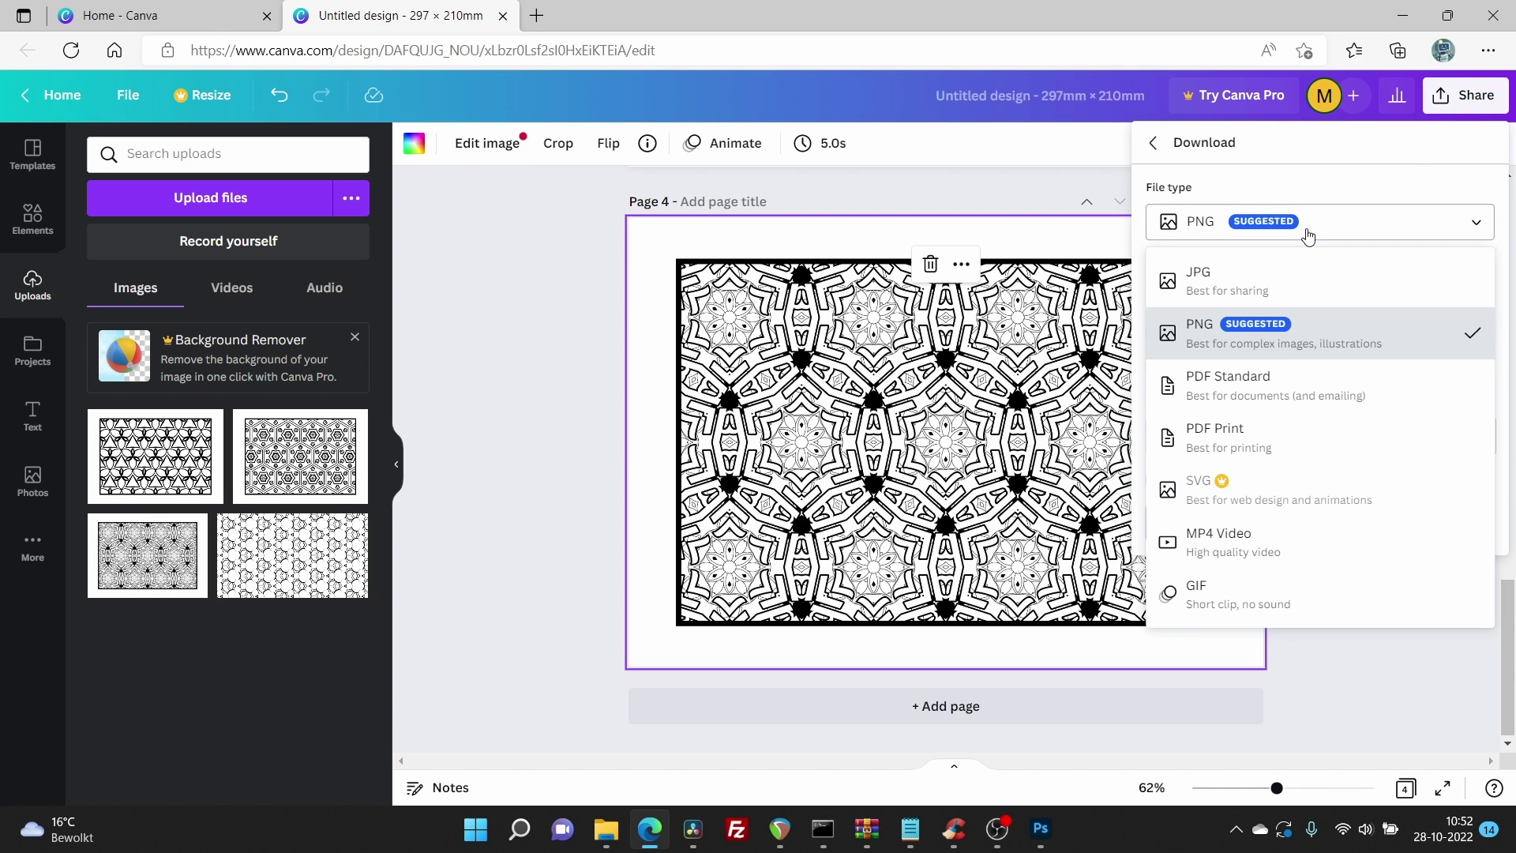
left_click(1242, 447)
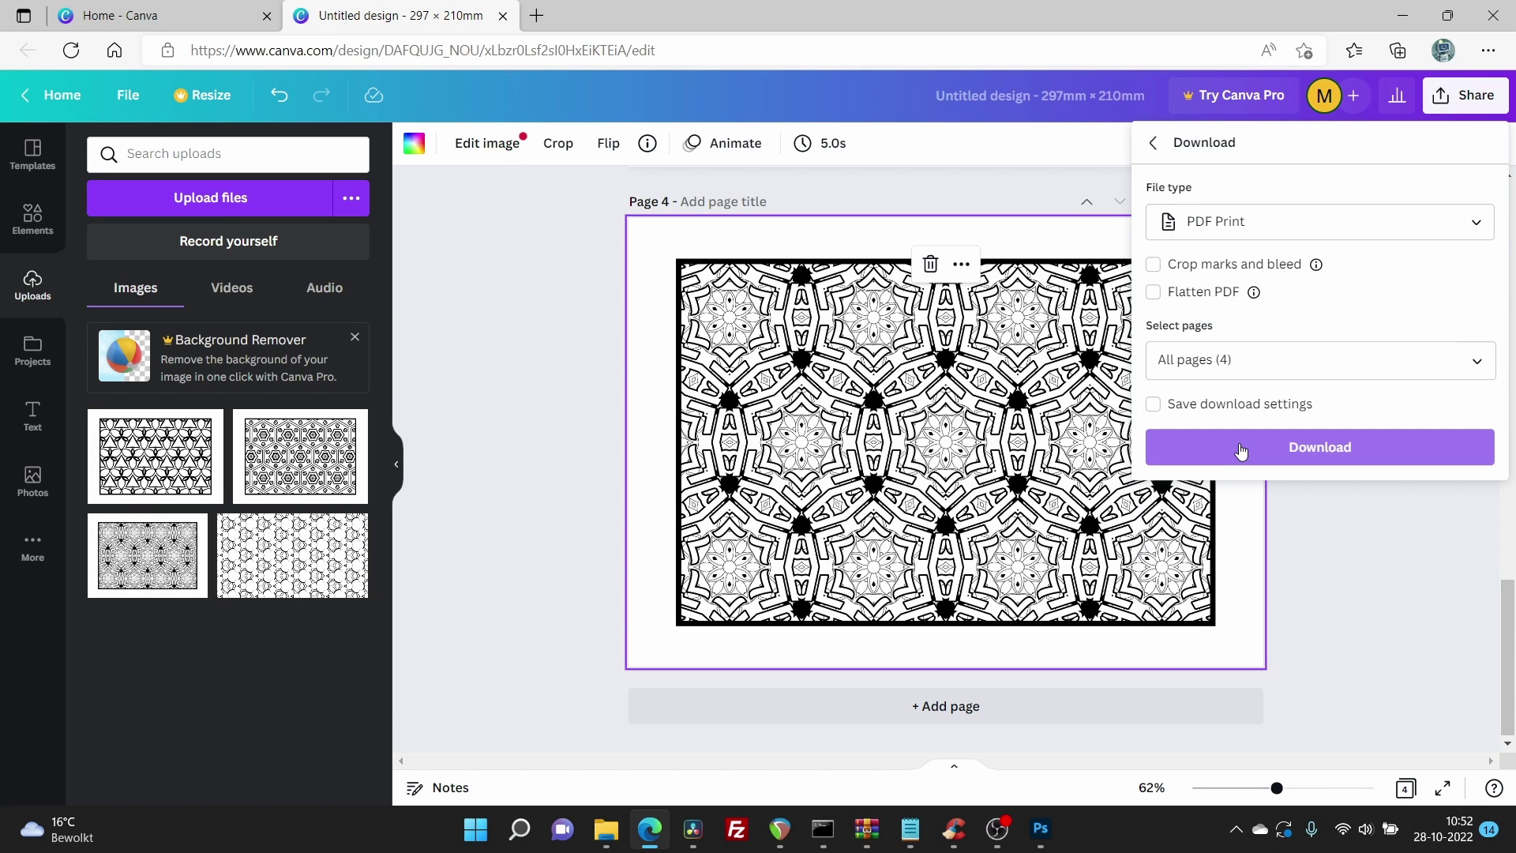
left_click(1347, 438)
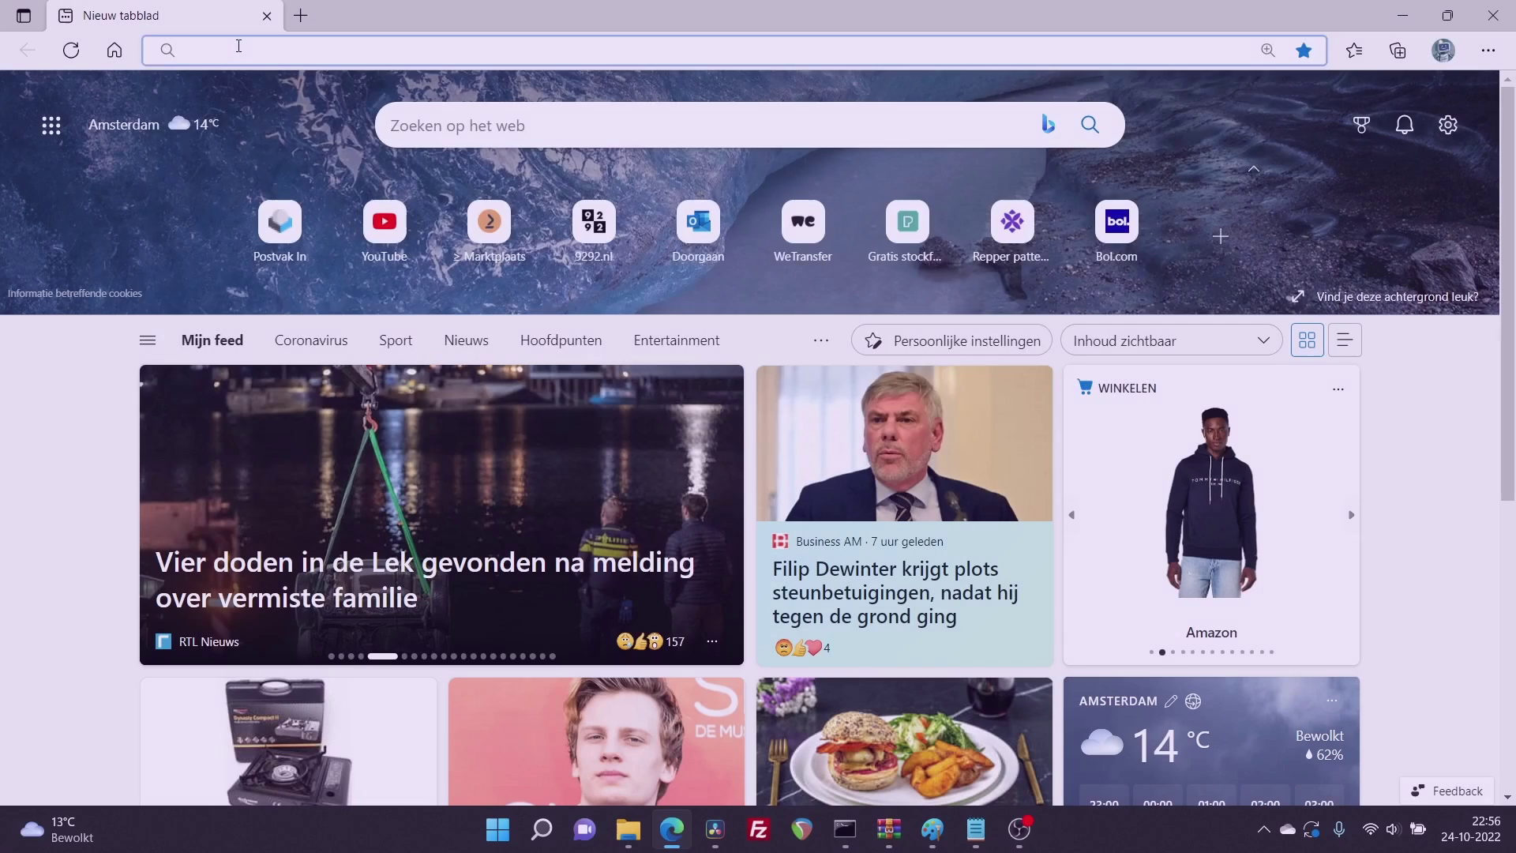
Step: Search Google for 'colorbook print on demand', open the 8 Best Coloring Book companies article, and accept cookies
type("colorbook print on demand")
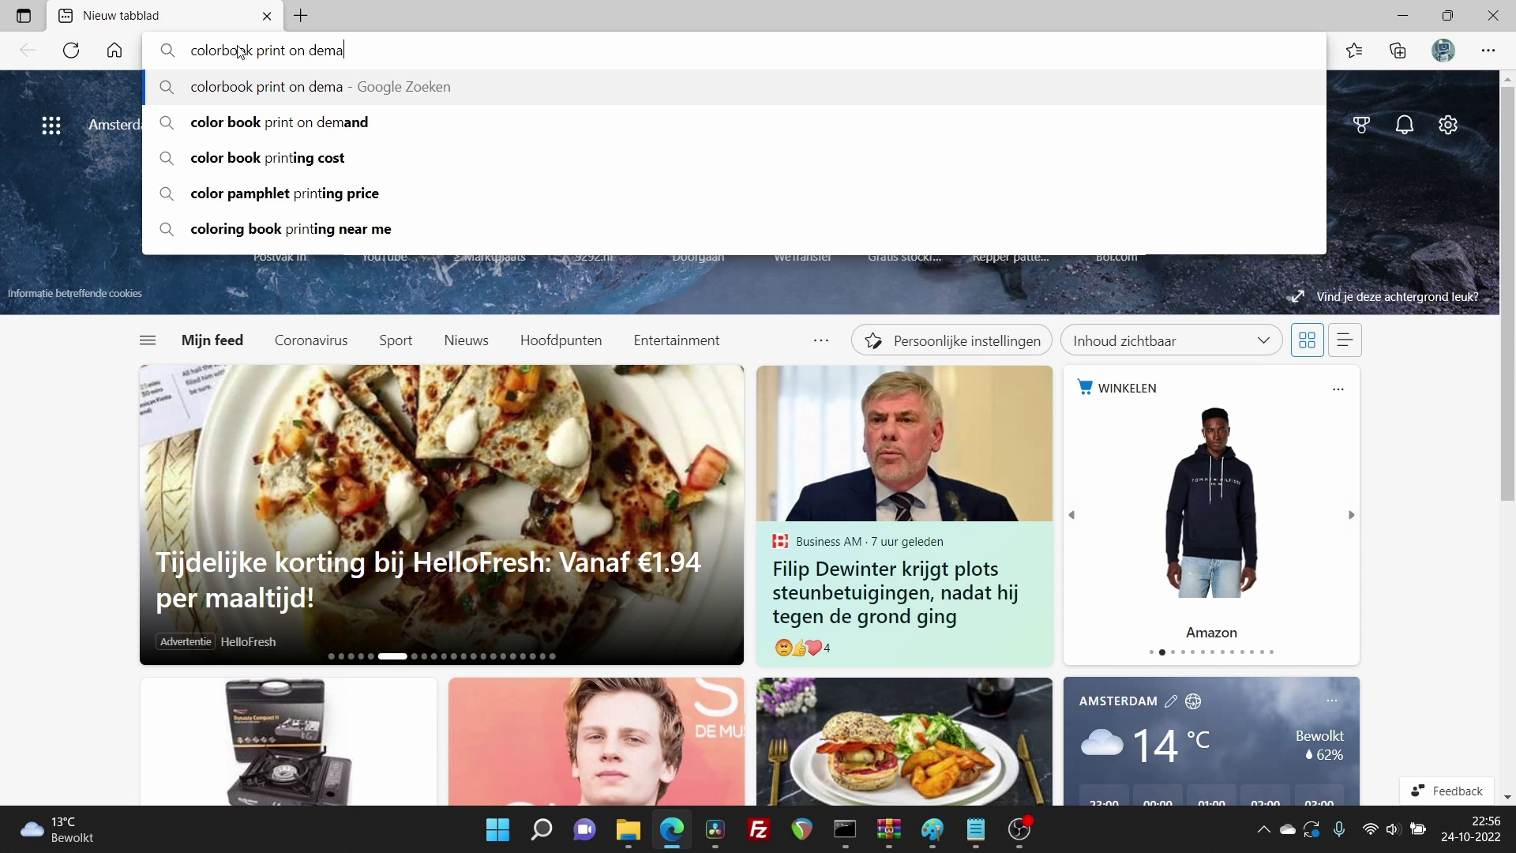
key("Return")
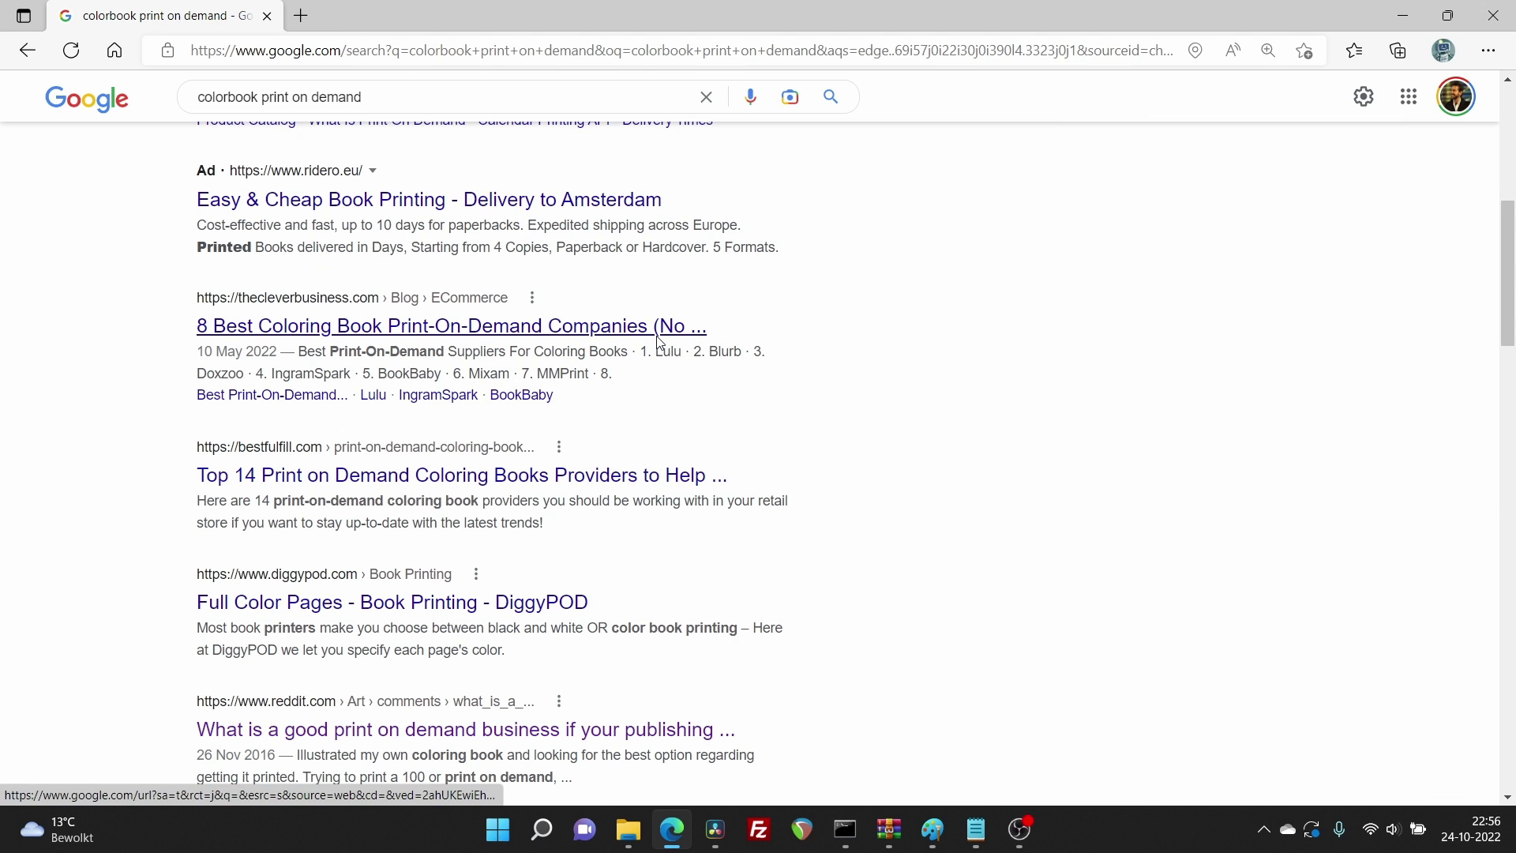
left_click(659, 341)
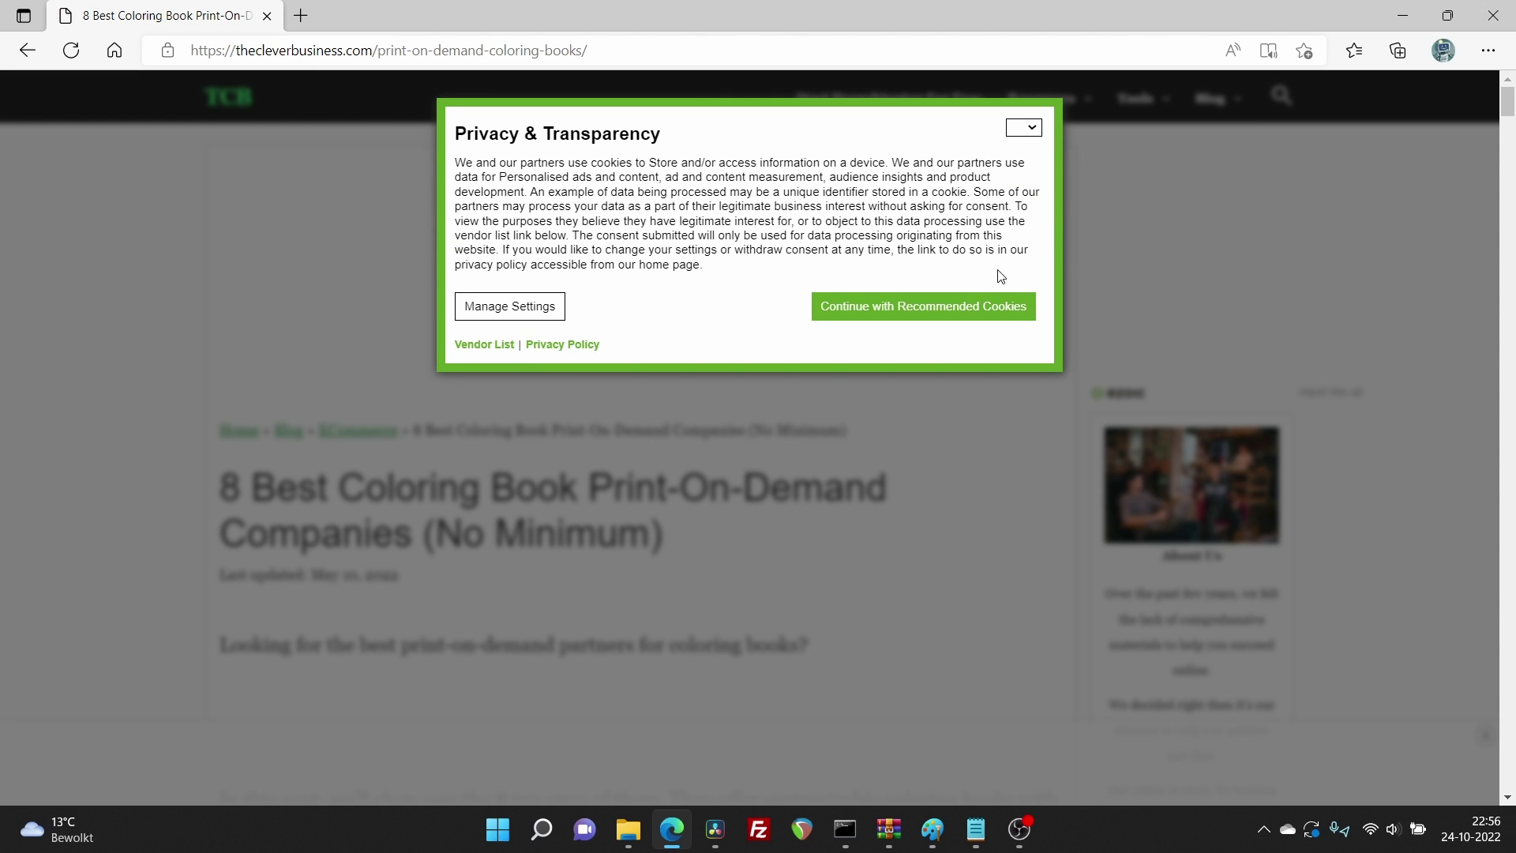
left_click(1001, 314)
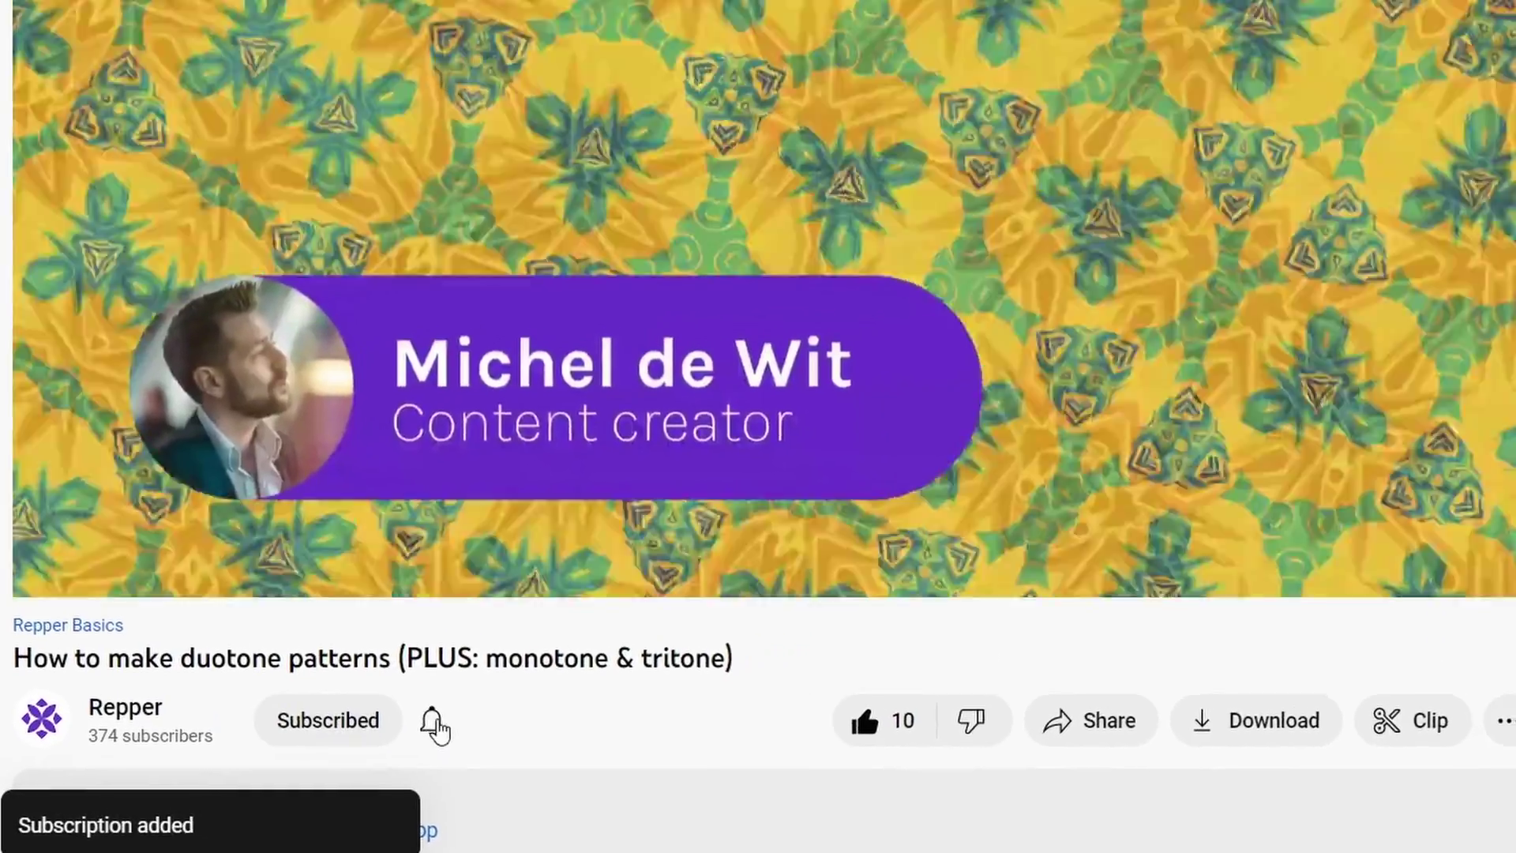
Step: Enable all notifications for the Repper channel and start a comment reading 'Hi'
left_click(452, 712)
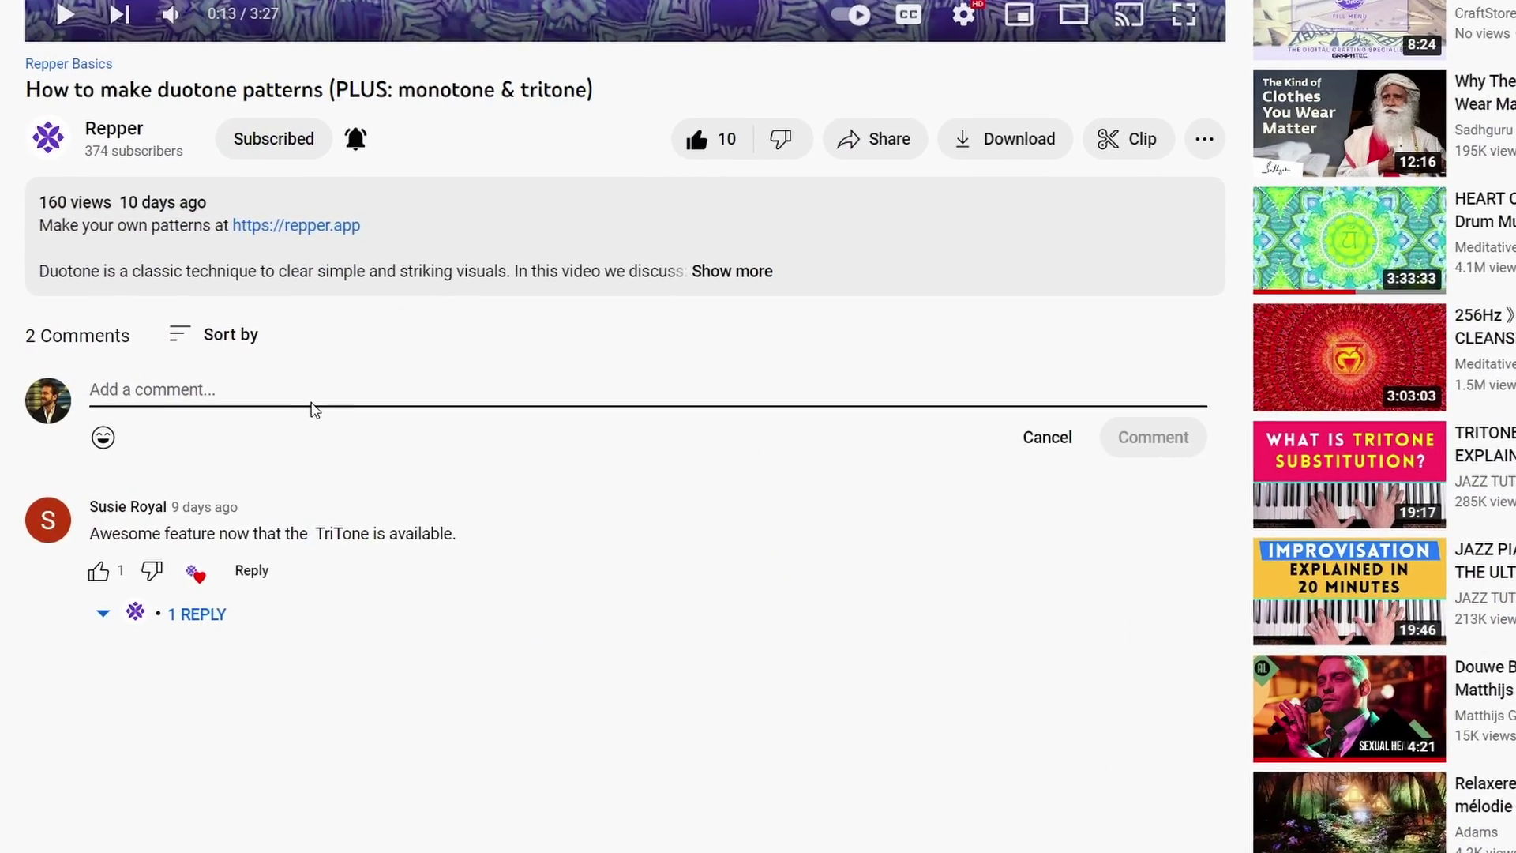
type("Hi")
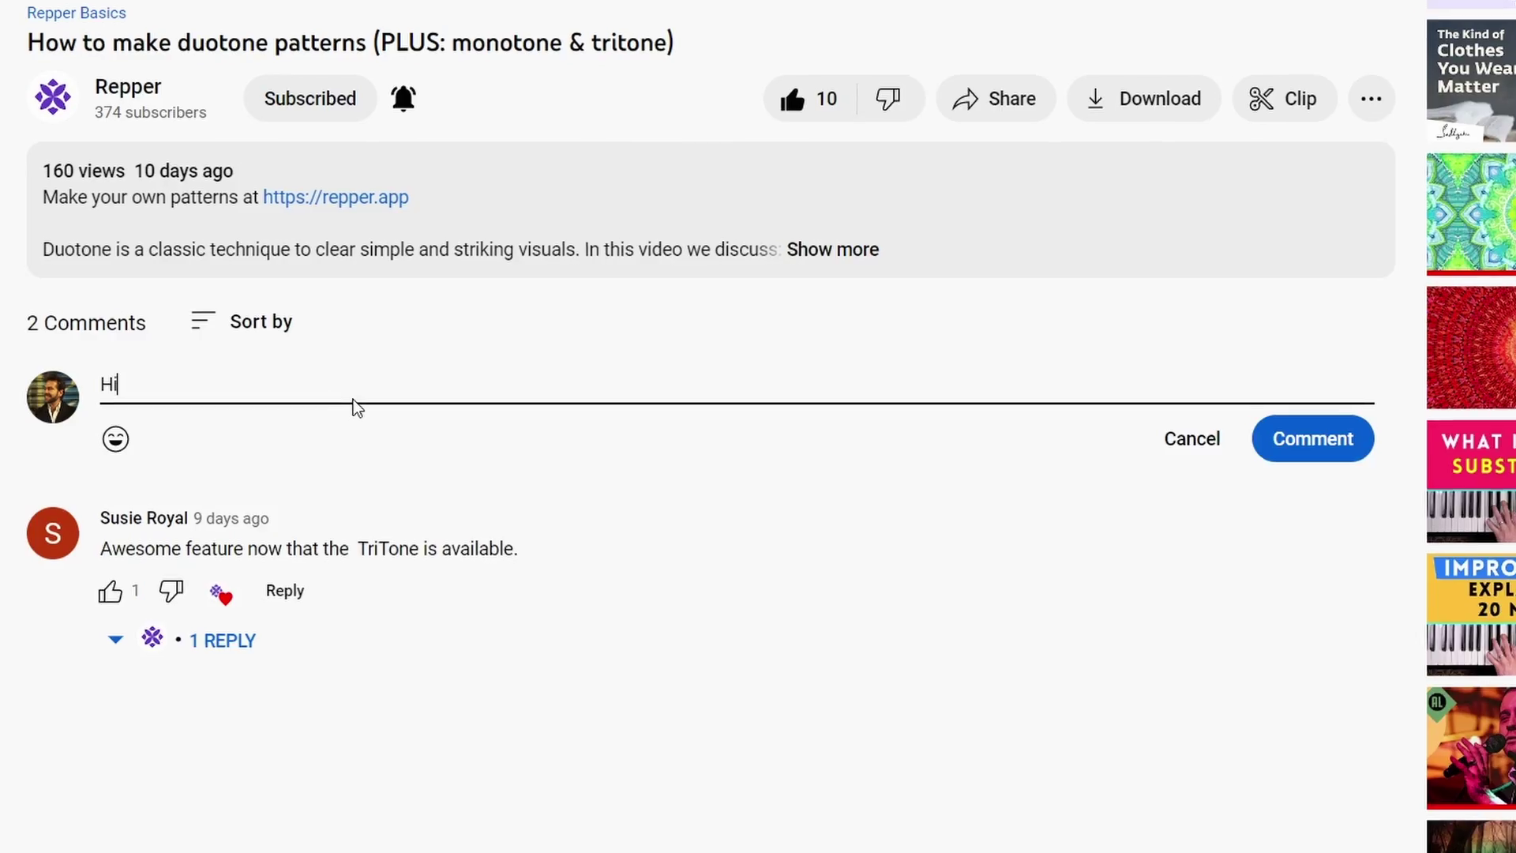